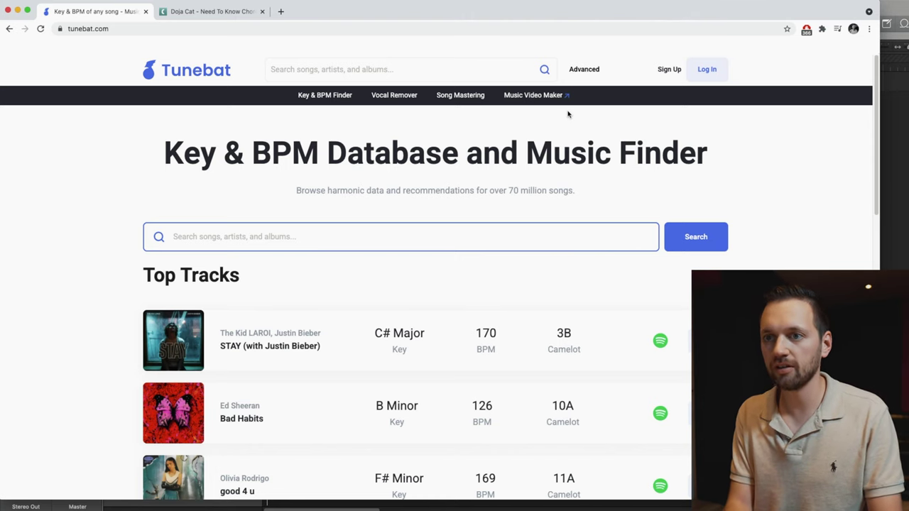
Search Tunebat for 'doja cat need to know' and read its key and tempo.
click(398, 69)
text(doja cat need to know)
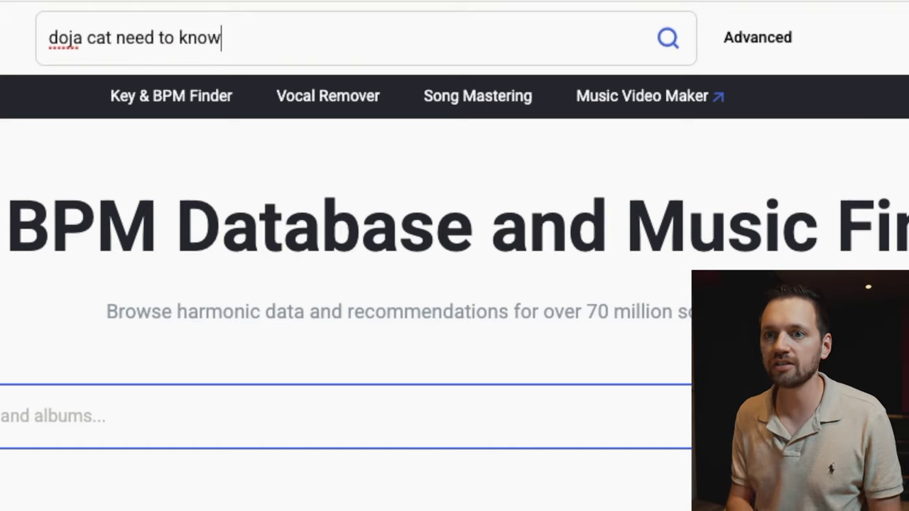
key(Return)
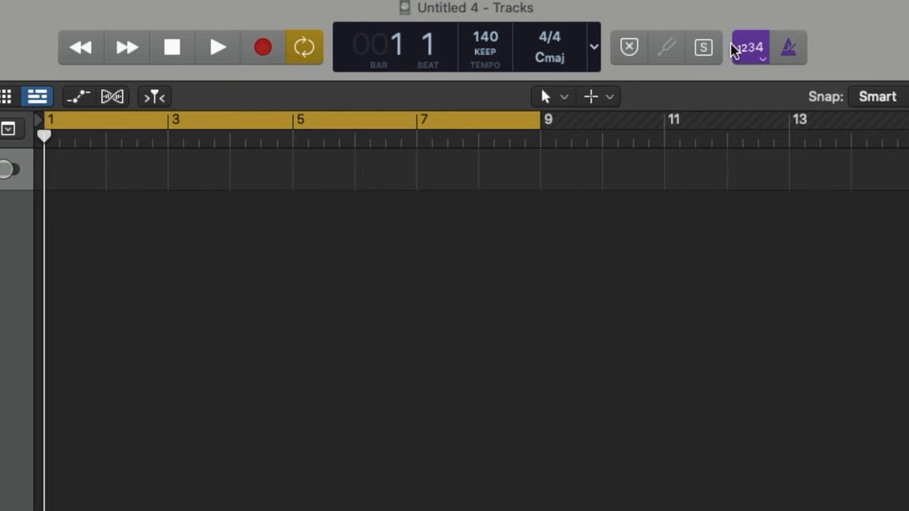
Set the project tempo to 130 and import the song and acapella onto new tracks.
double_click(485, 37)
text(13)
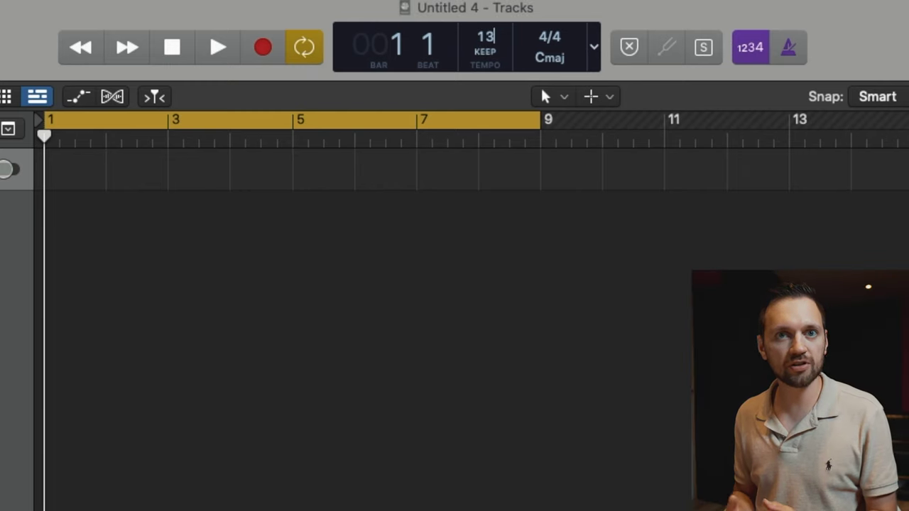
text(0)
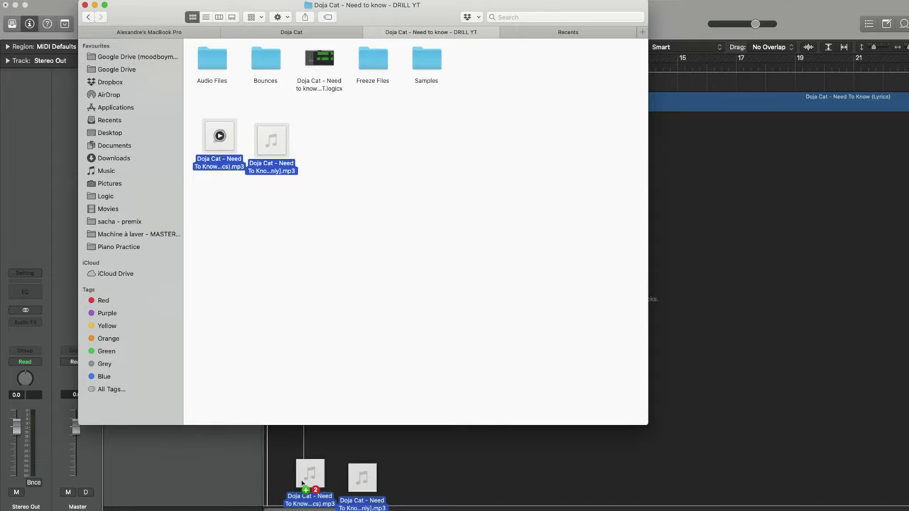
drag(327, 482, 306, 486)
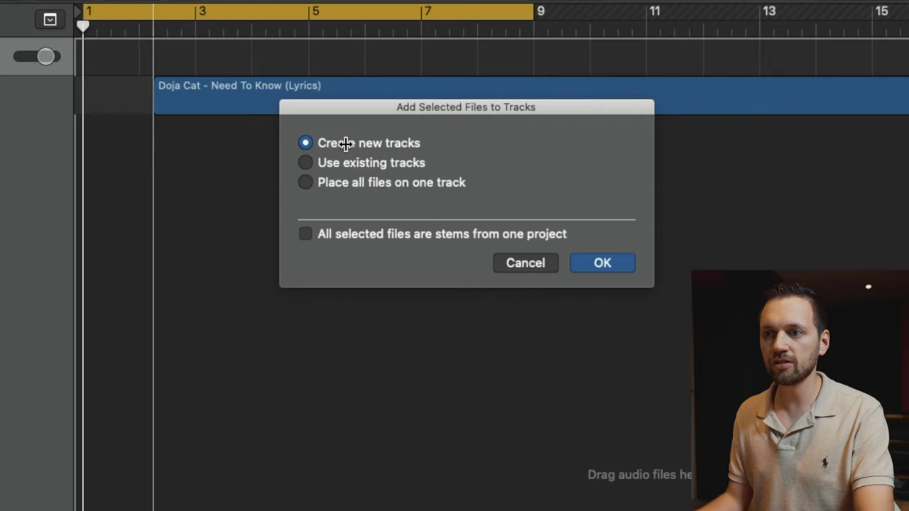
key(Return)
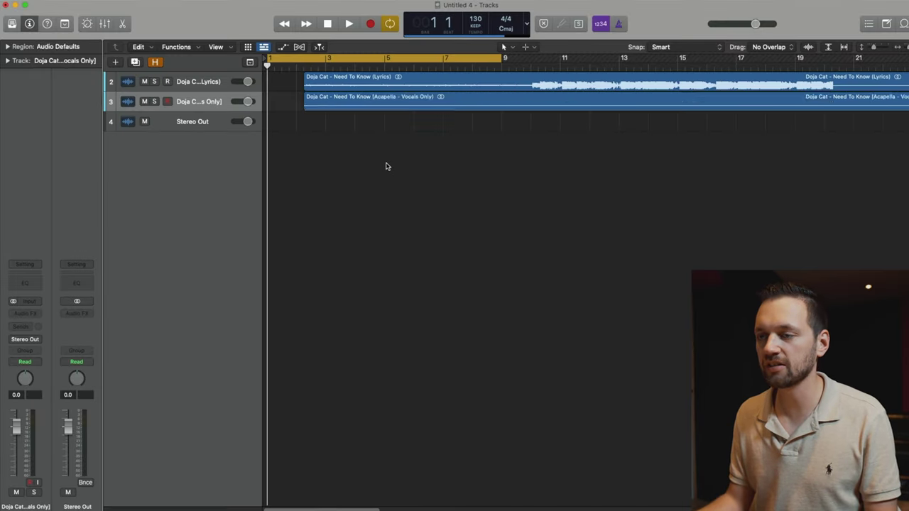
Move both imported regions to start at bar 1 and fit them to the view.
key(super+a)
drag(330, 83, 293, 83)
key(z)
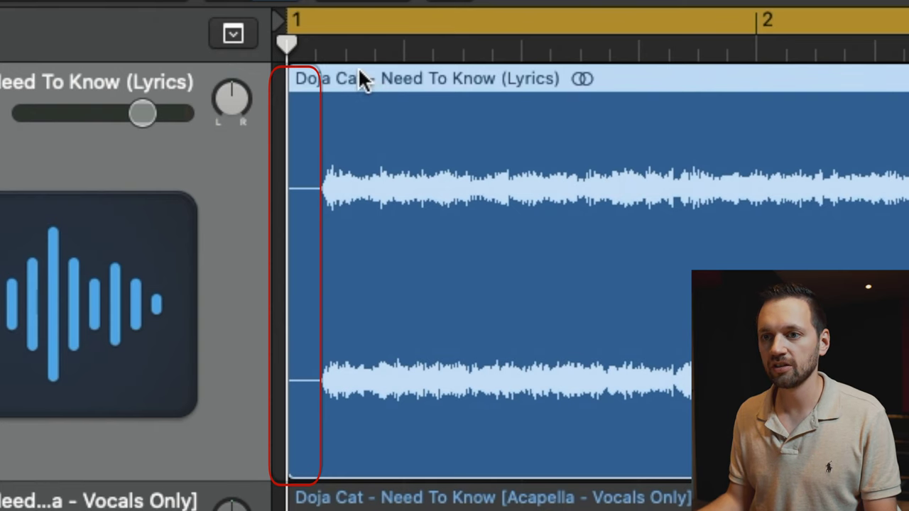
Trim the silent lead-in from the song, move it to bar 1, and lower its volume to about -7.6 dB.
click(339, 185)
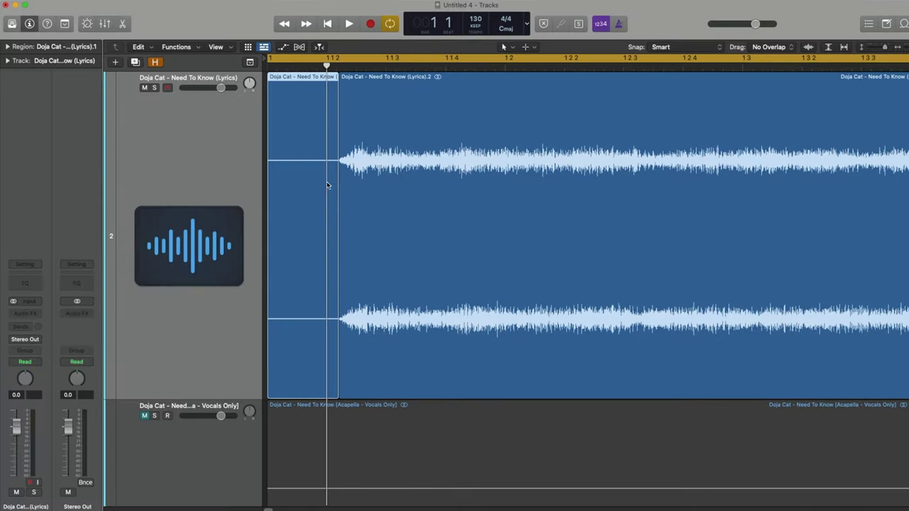
key(Delete)
drag(459, 239, 298, 237)
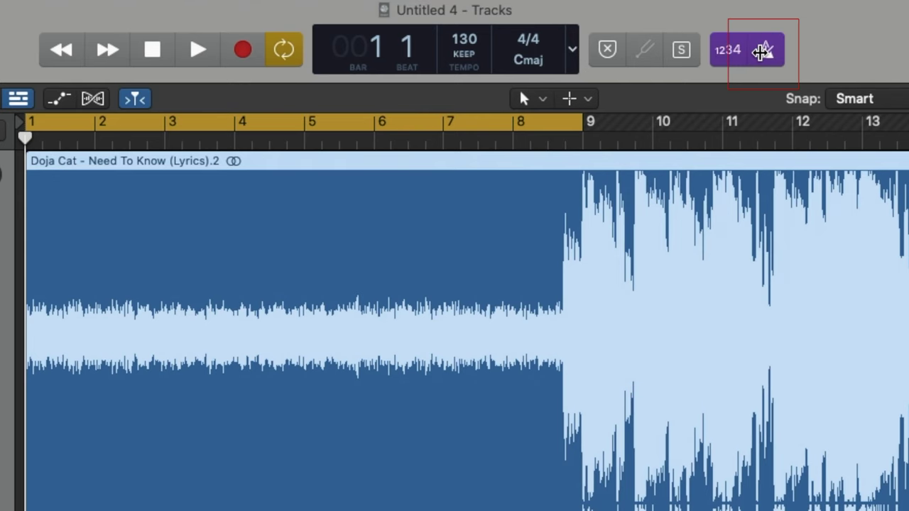
key(space)
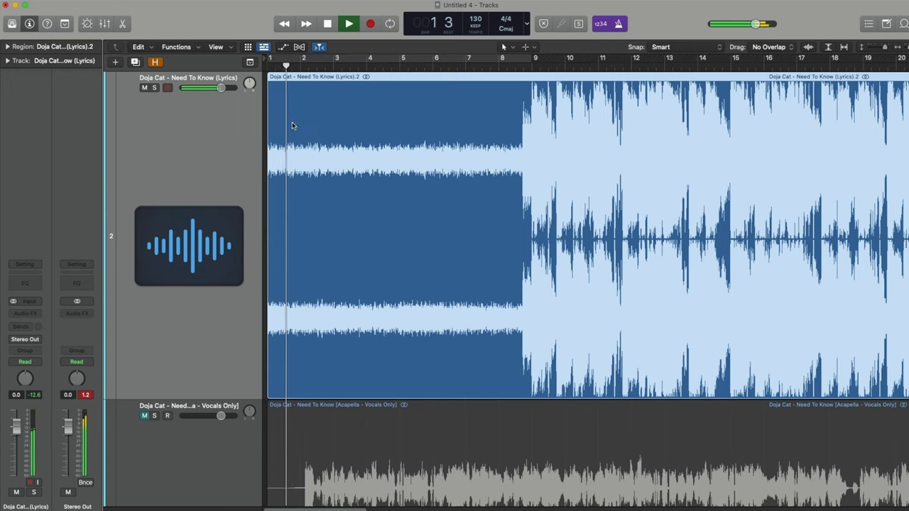
drag(221, 87, 205, 87)
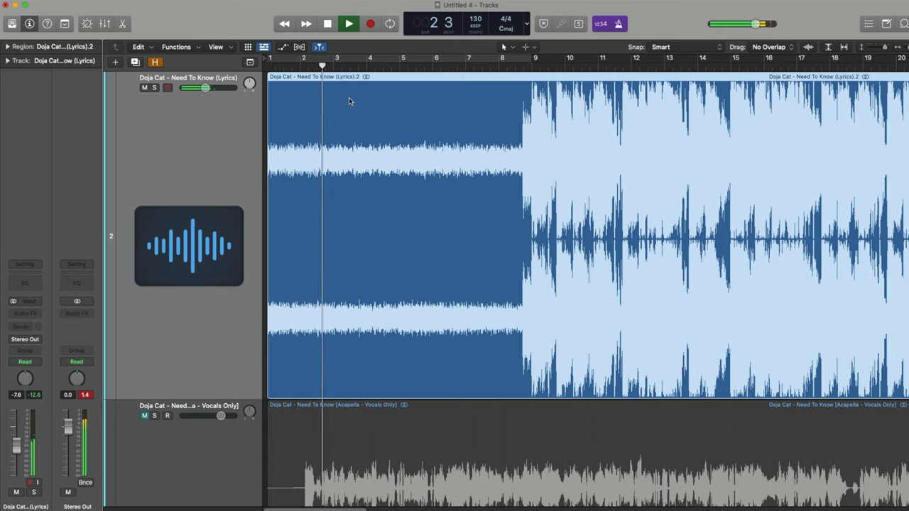
Nudge the song region so its drop lands exactly on bar 9.
click(531, 67)
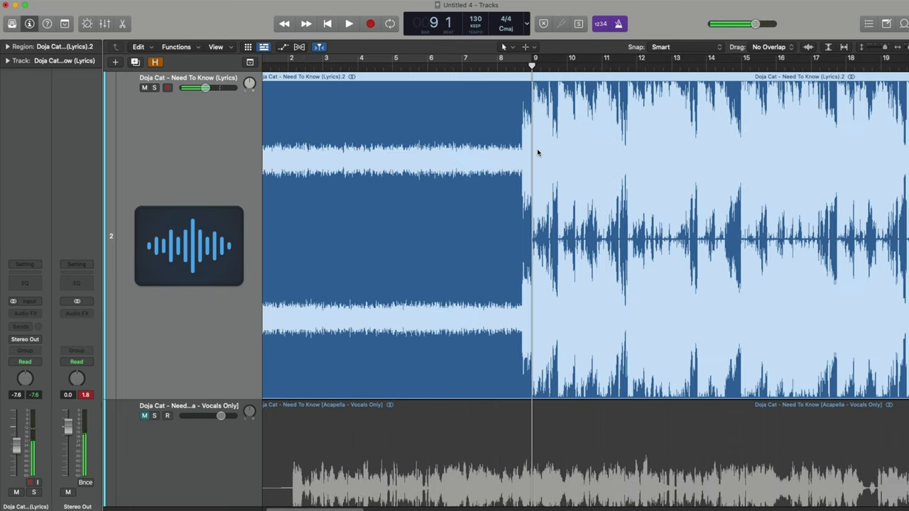
scroll(536, 149, up, 5)
key(super+Down)
scroll(538, 152, up, 4)
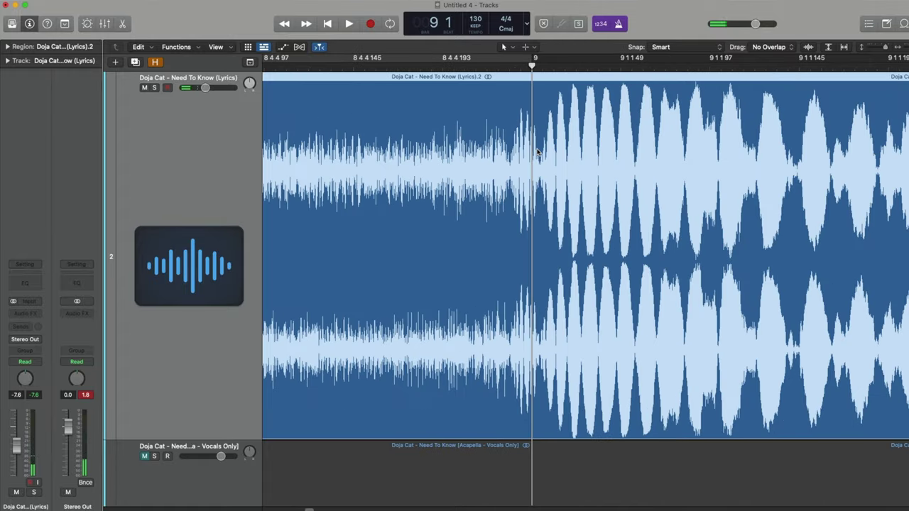
scroll(538, 152, down, 2)
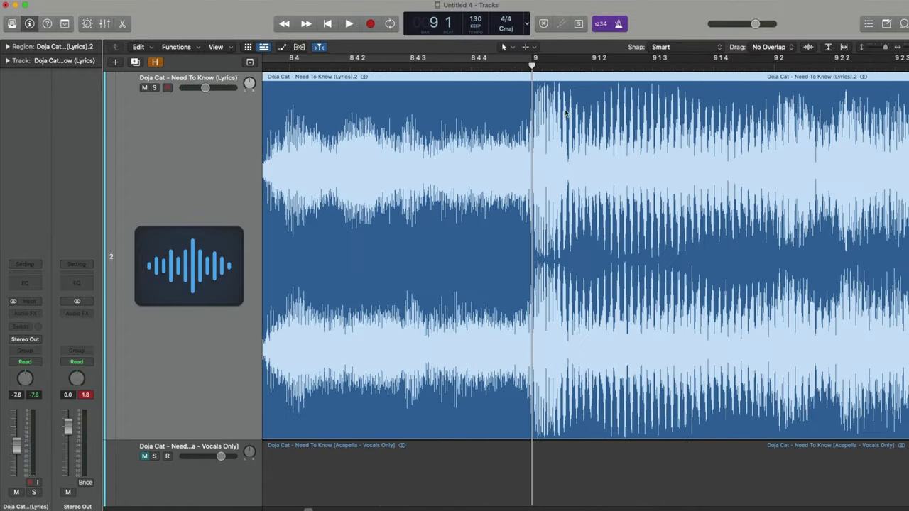
scroll(568, 118, up, 4)
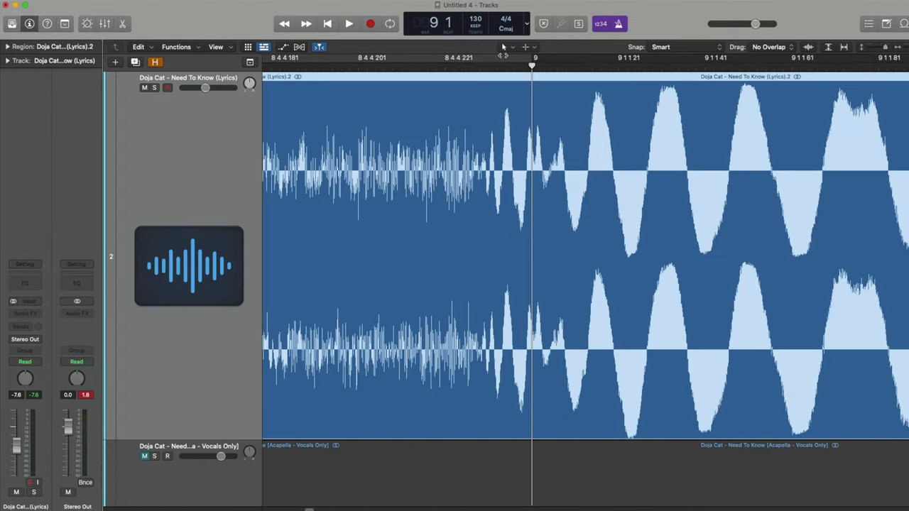
drag(547, 220, 578, 213)
scroll(548, 227, down, 3)
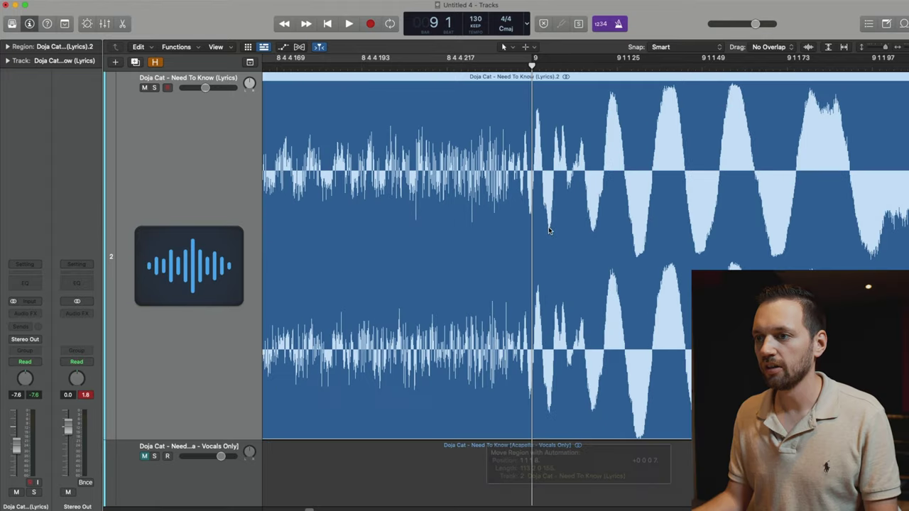
key(space)
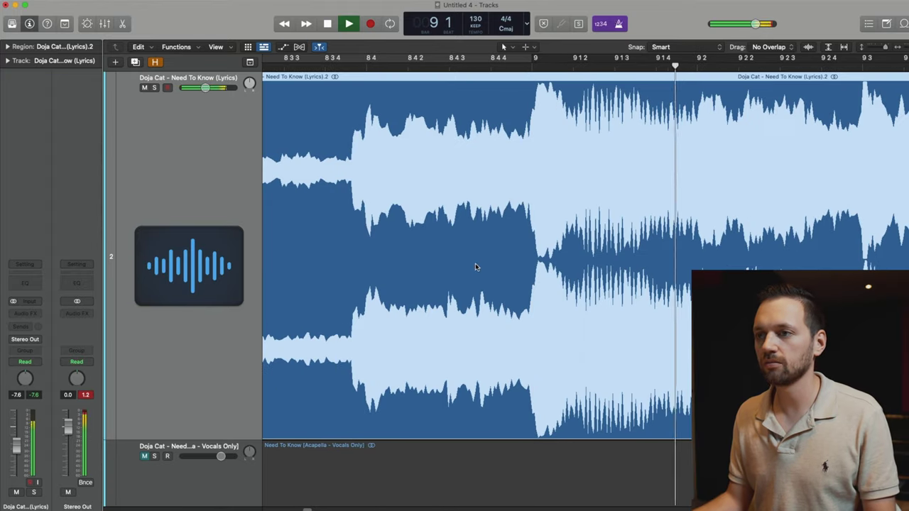
Shift the acapella region later until its vocals start at bar 9, in sync with the song.
scroll(475, 263, down, 5)
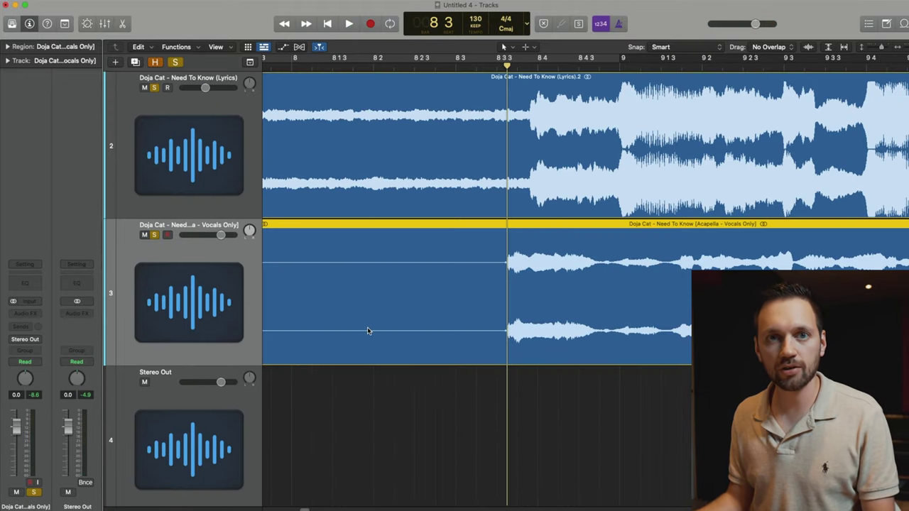
drag(400, 324, 430, 324)
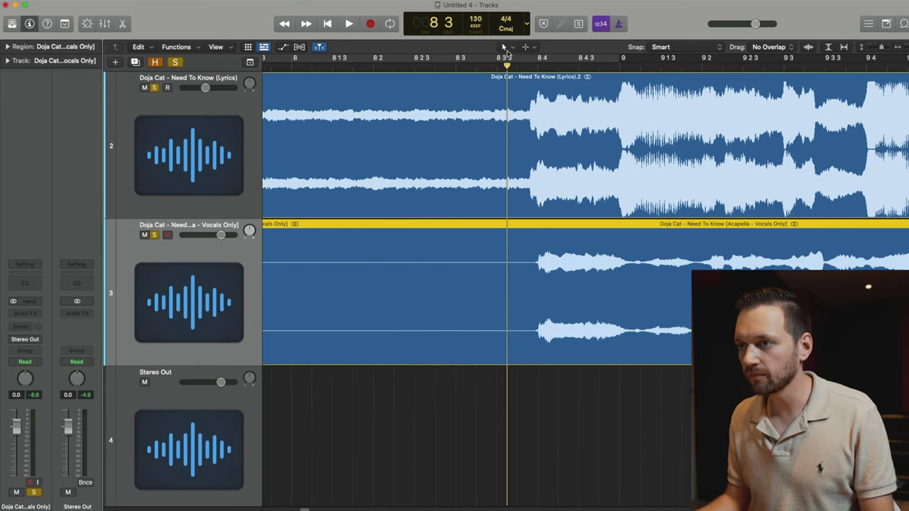
click(532, 67)
key(space)
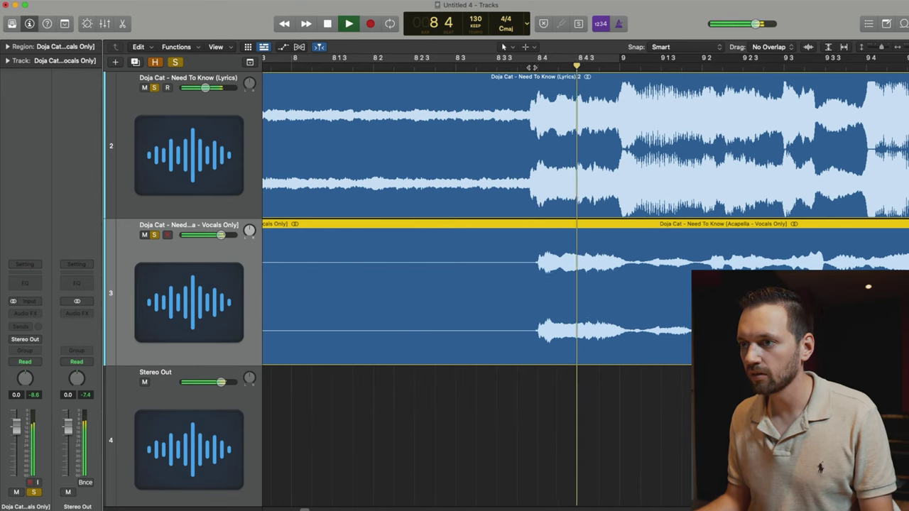
scroll(529, 100, up, 3)
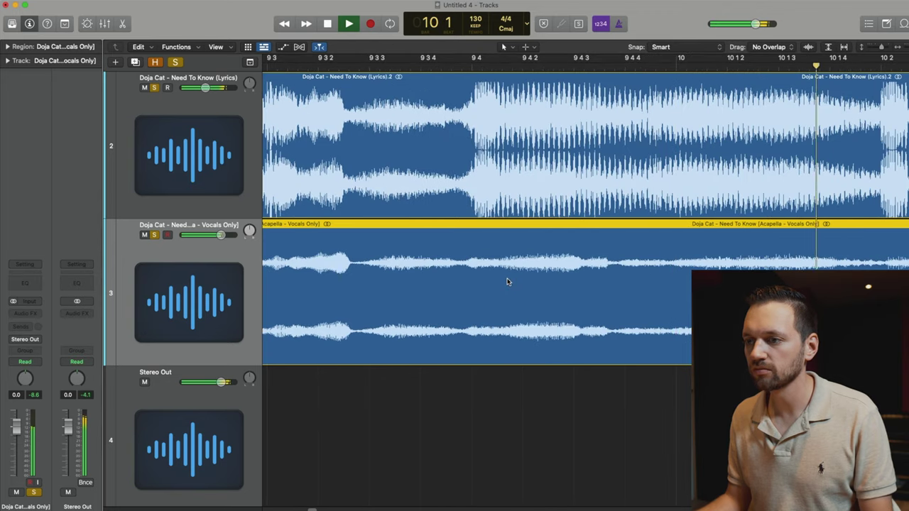
key(space)
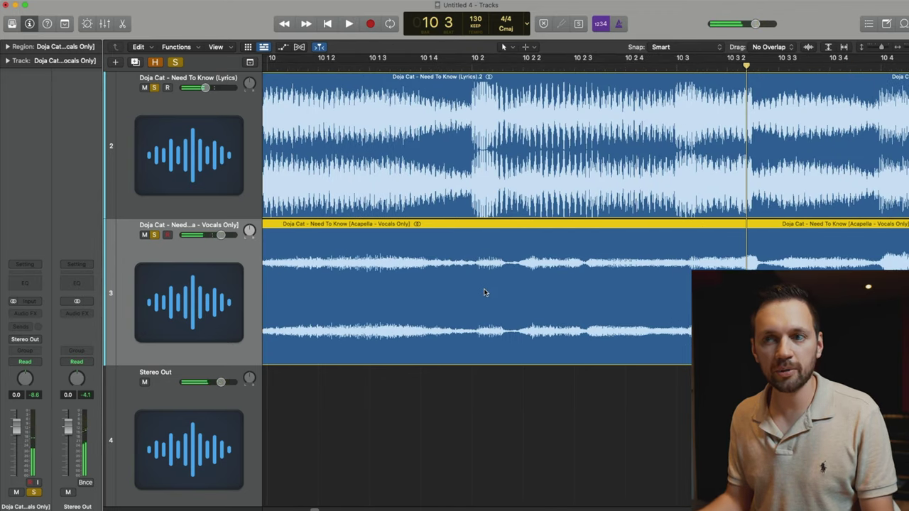
scroll(700, 337, up, 5)
drag(700, 337, 722, 339)
scroll(743, 351, up, 4)
key(space)
scroll(581, 376, down, 10)
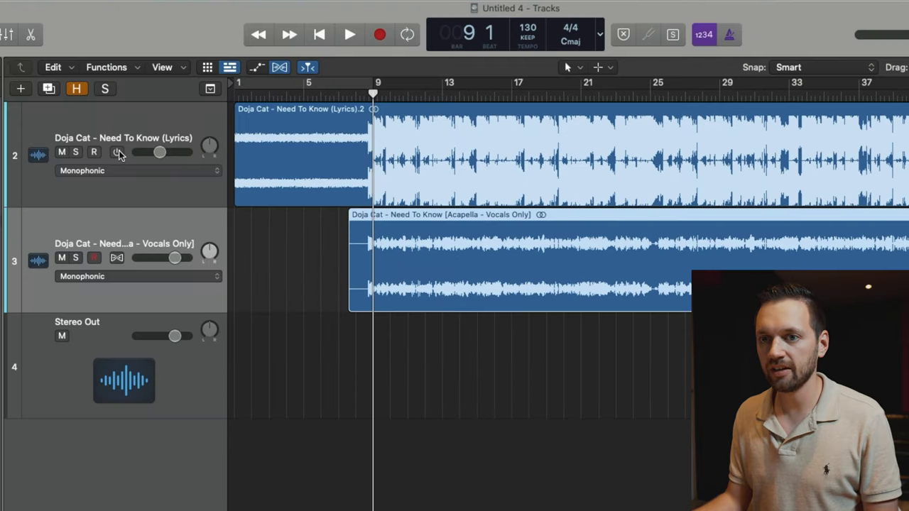
Set both audio tracks to Flex Time Polyphonic and raise the tempo to 135 BPM.
click(142, 130)
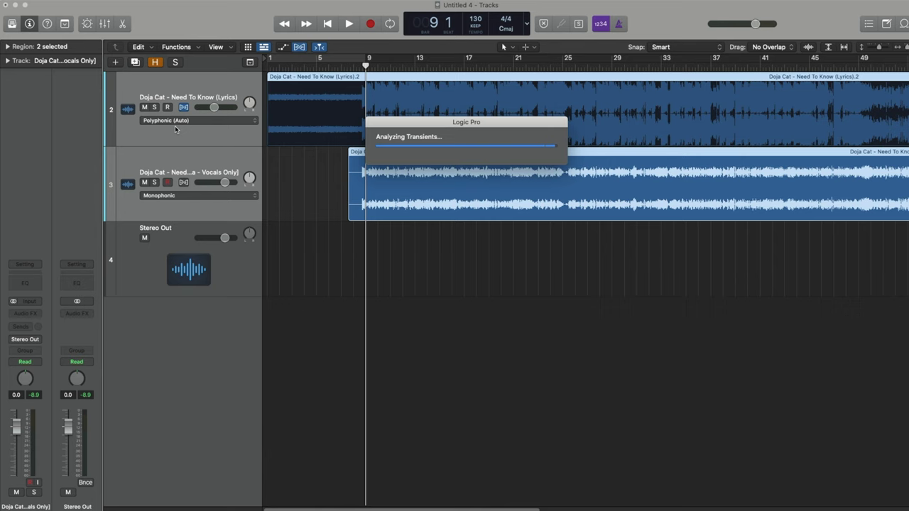
click(183, 191)
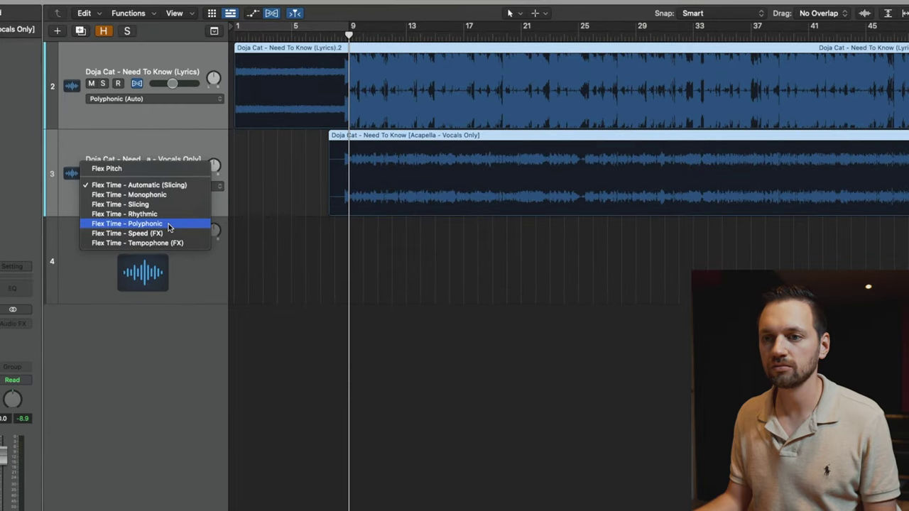
click(167, 224)
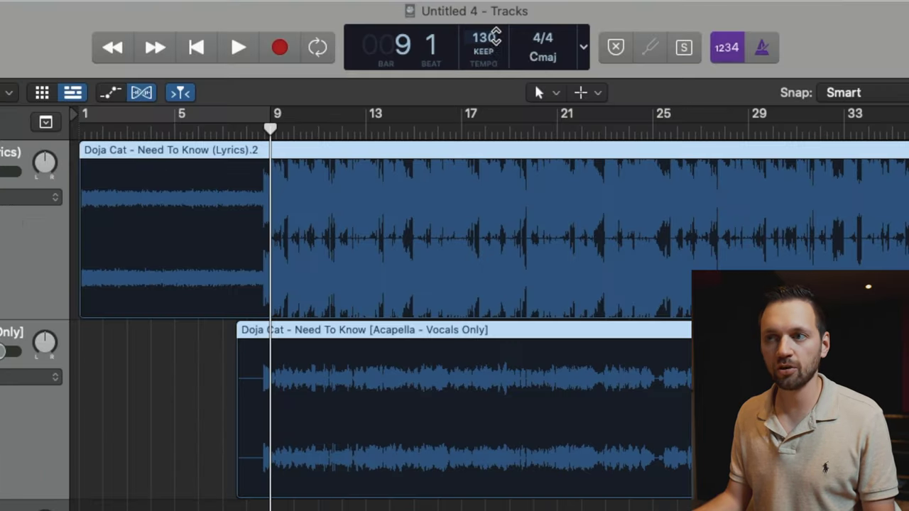
drag(481, 20, 482, 11)
key(space)
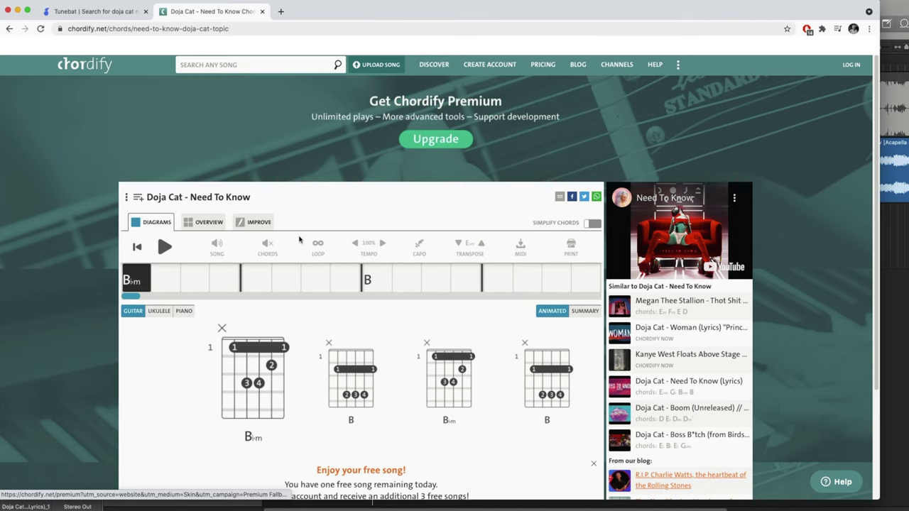
Scroll Chordify's Need To Know page to the B♭m and B chord diagrams.
scroll(213, 330, down, 1)
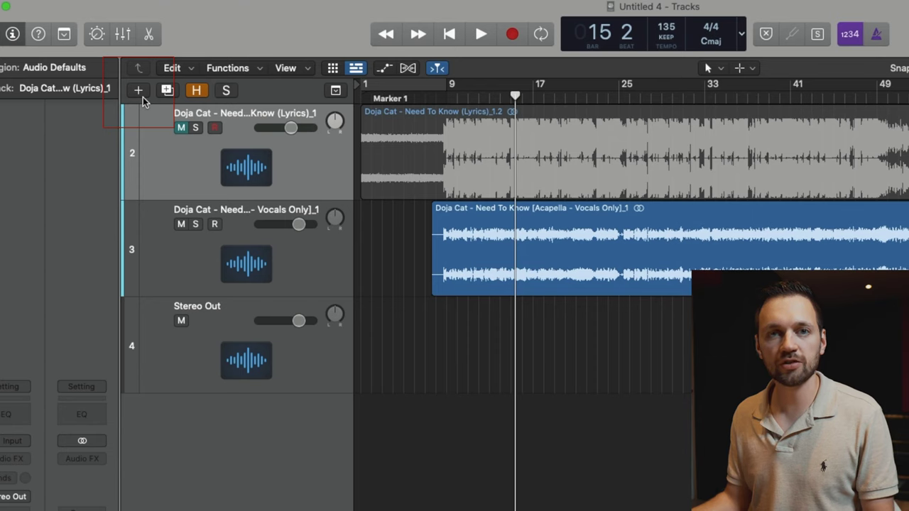
Add a Boesendorfer Grand Piano instrument track and bring up its empty lane's shortcut menu.
click(139, 92)
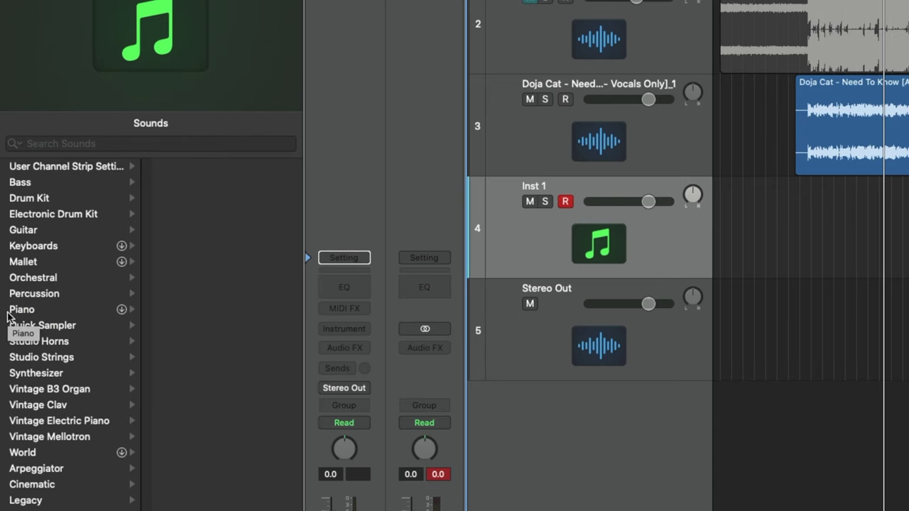
click(10, 311)
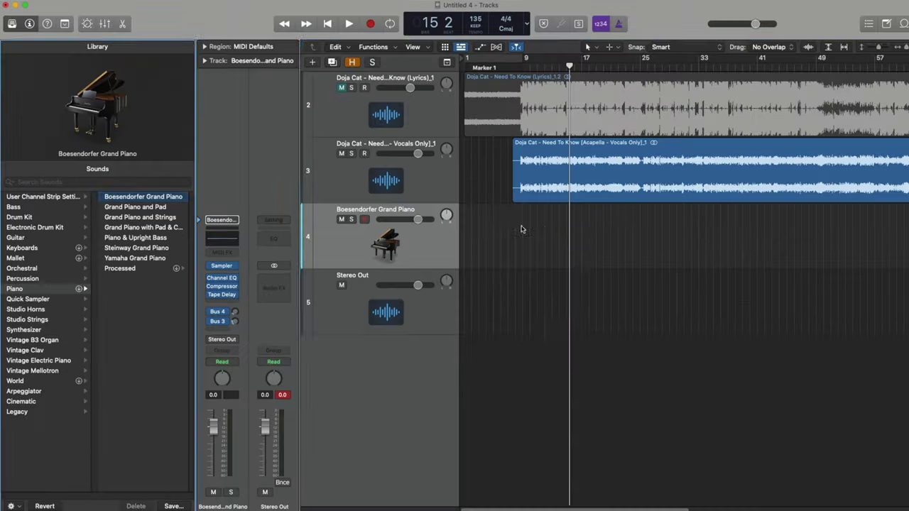
right_click(818, 222)
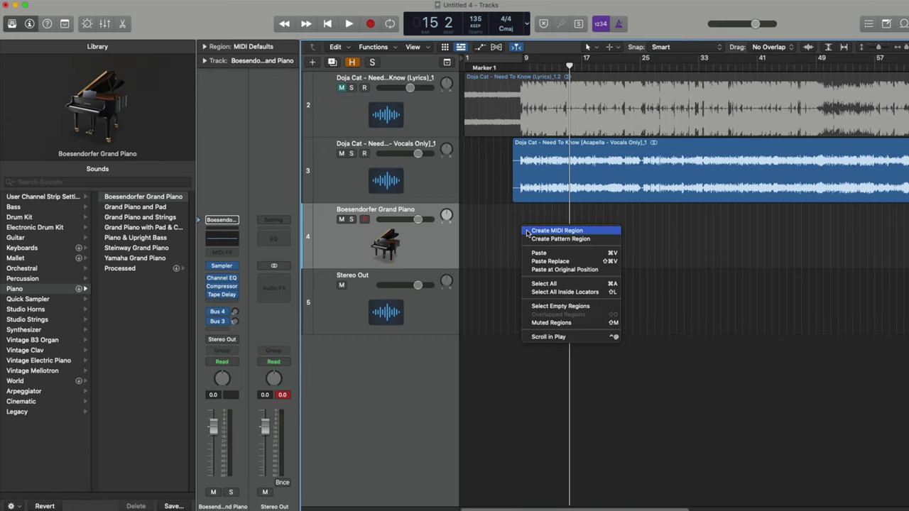
Create a MIDI region on the piano track with an A#3 and C#4 chord at bar 9.
click(557, 231)
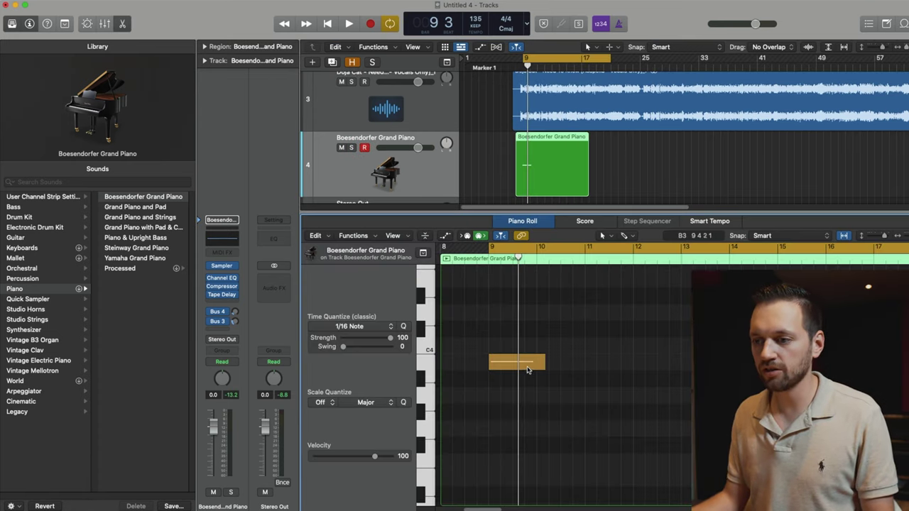
click(519, 364)
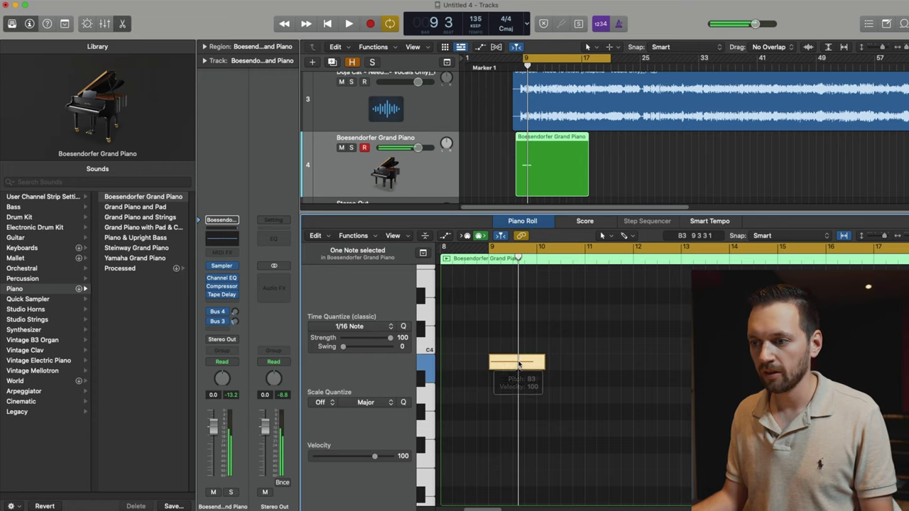
mouse_move(516, 362)
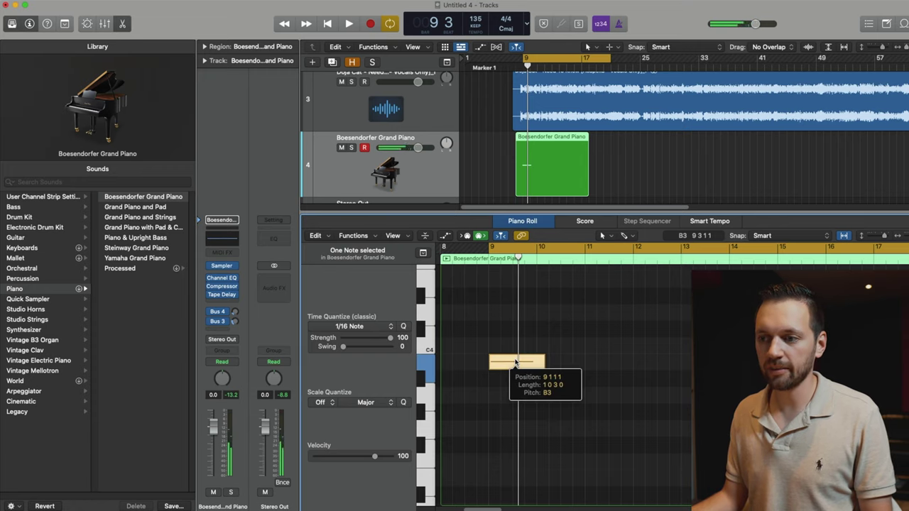
drag(516, 362, 516, 378)
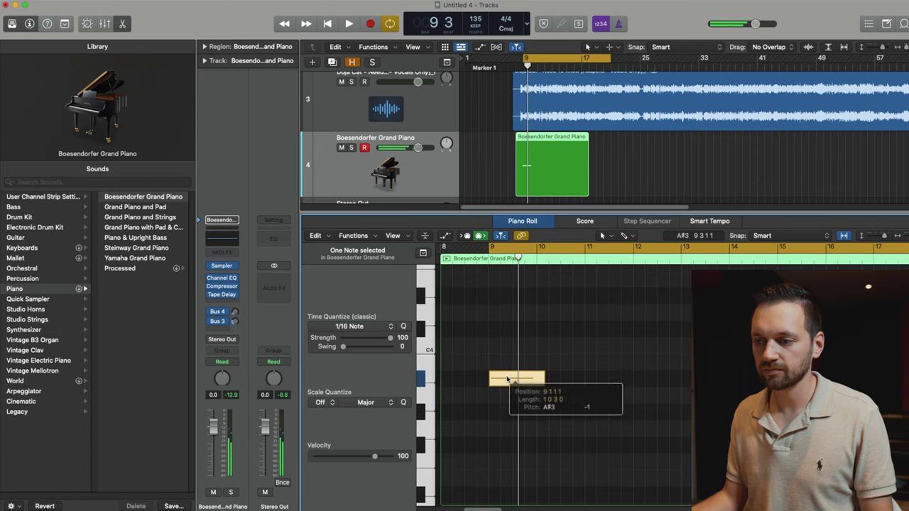
mouse_move(518, 384)
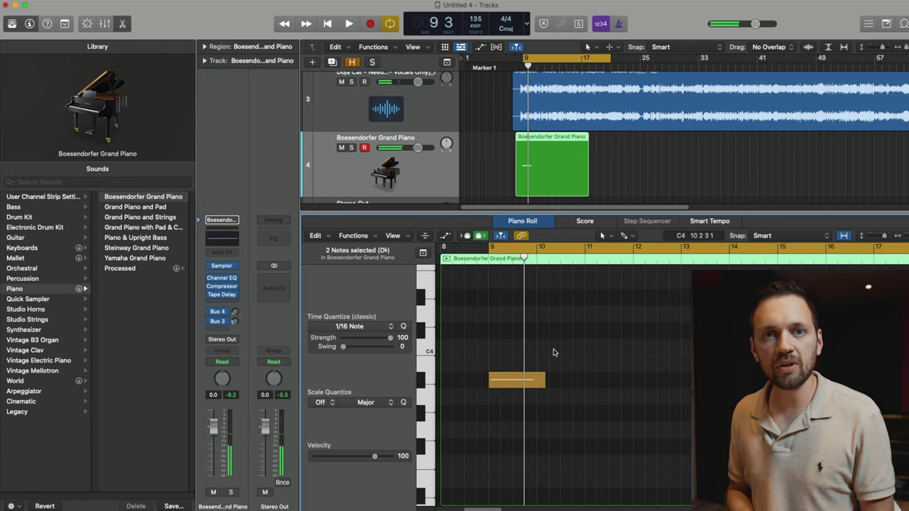
scroll(525, 351, down, 2)
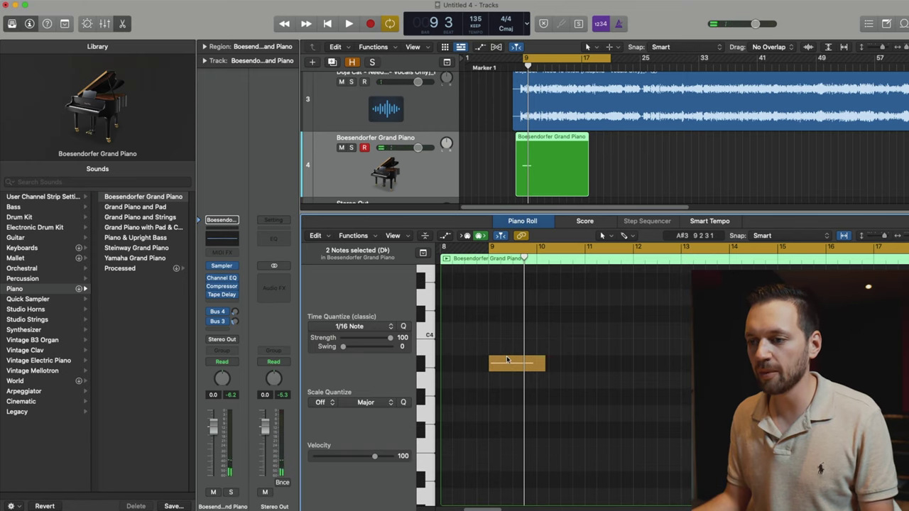
mouse_move(507, 362)
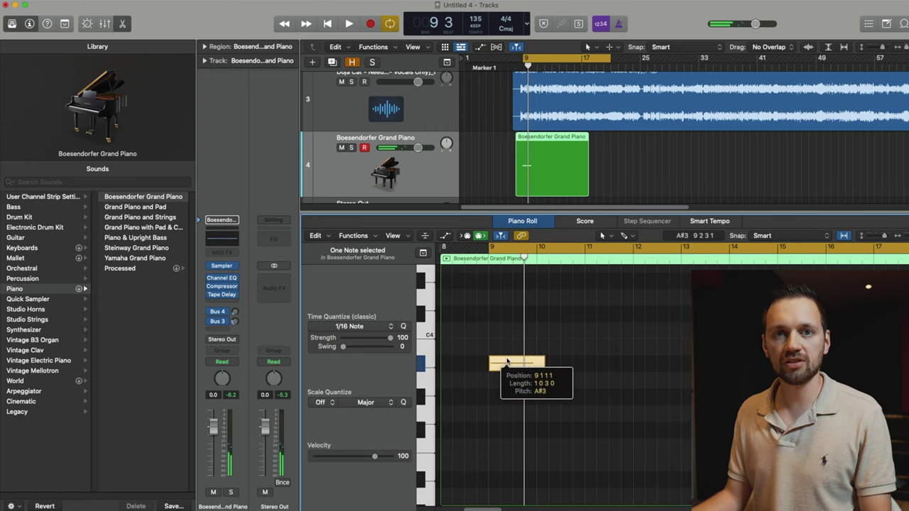
drag(507, 363, 510, 267)
scroll(504, 319, up, 2)
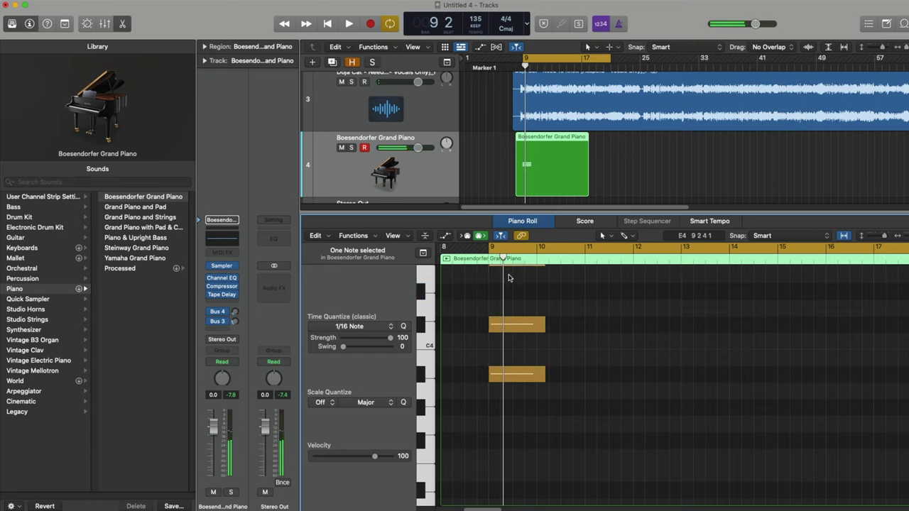
key(space)
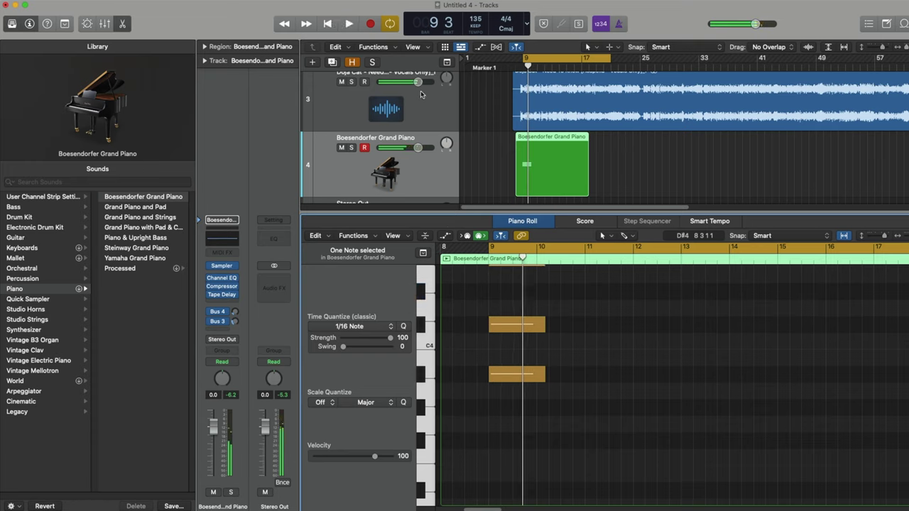
Turn down the acapella vocal track's volume to balance it against the chords.
drag(417, 81, 407, 82)
key(space)
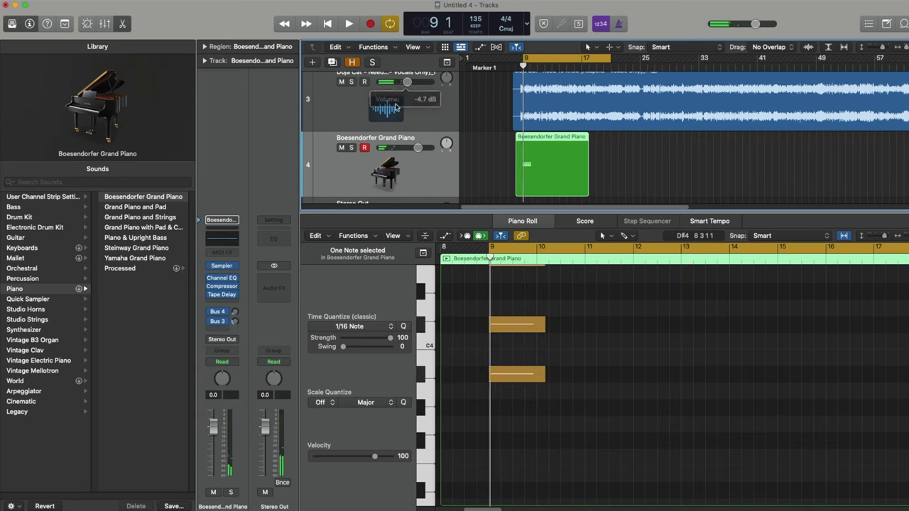
scroll(524, 332, right, 2)
scroll(547, 375, up, 2)
Copy the chord to bar 11 and raise its top note from B3 to D#4.
key(super+a)
drag(521, 403, 563, 401)
key(space)
key(space)
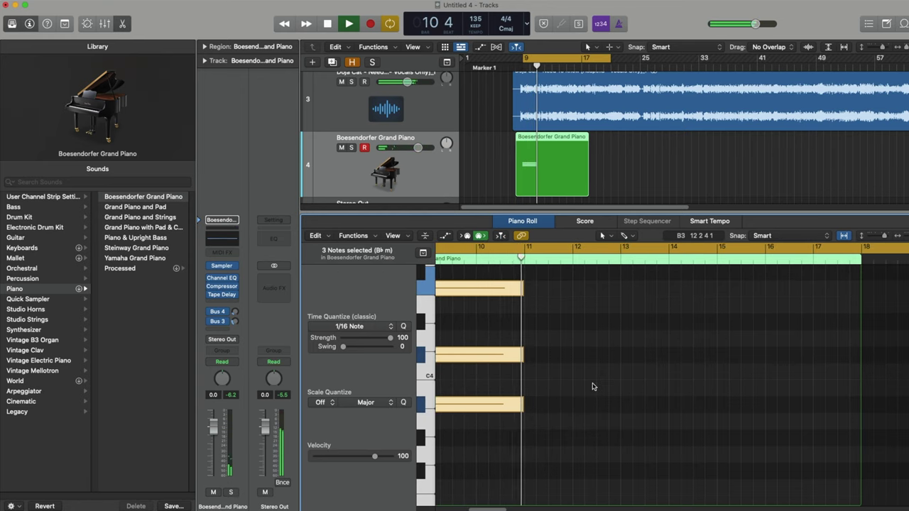
key(space)
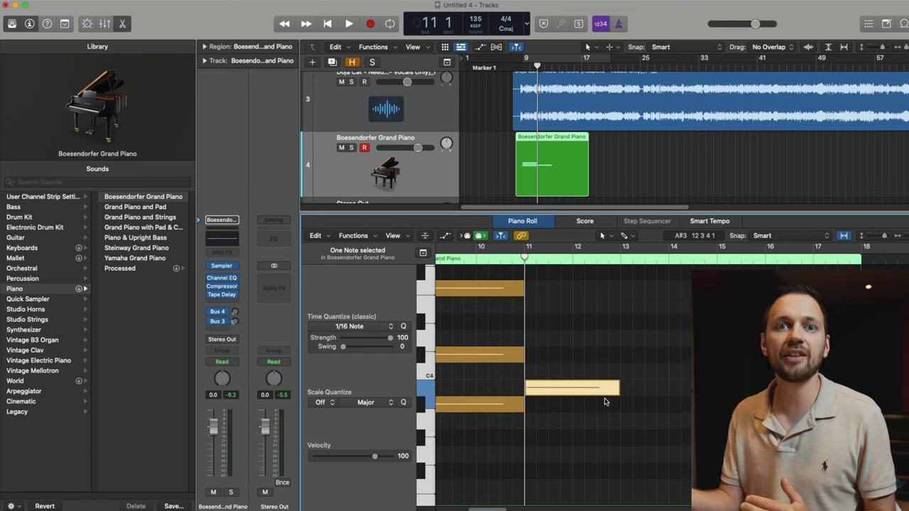
click(529, 391)
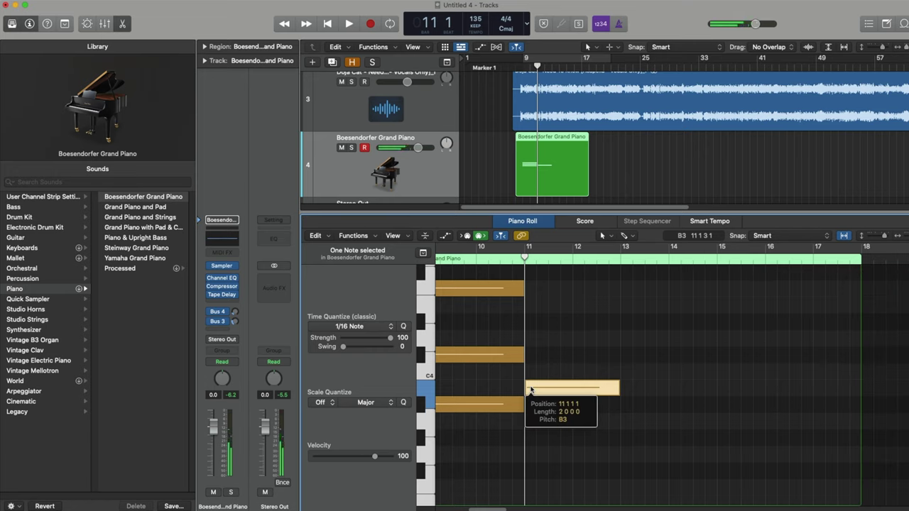
drag(531, 390, 539, 292)
scroll(538, 337, up, 1)
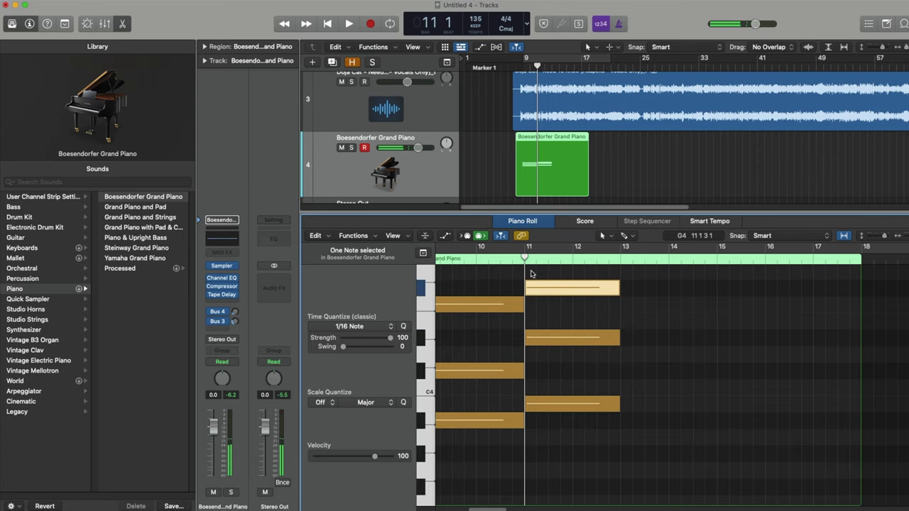
key(space)
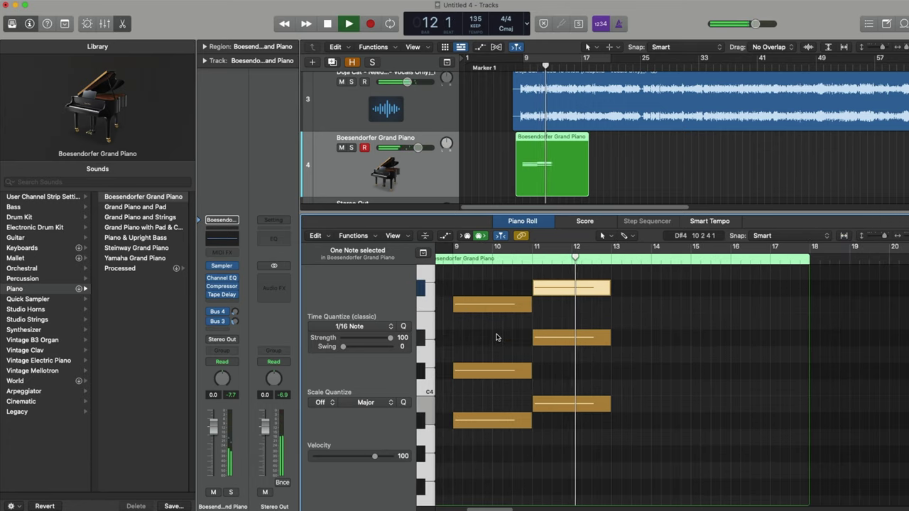
key(space)
Copy all six notes to bar 13 and loop bars 9–17.
key(super+a)
drag(488, 447, 647, 445)
key(space)
click(524, 192)
key(super+u)
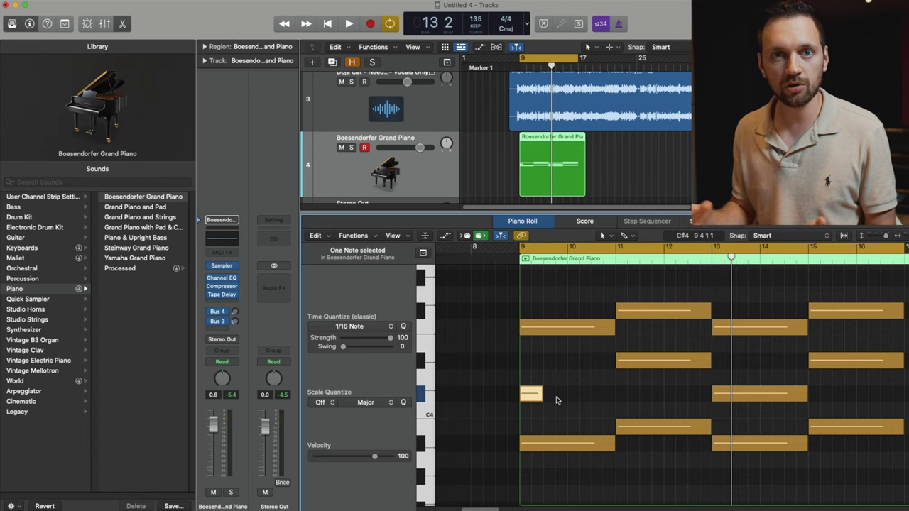
Add a C#4 note at bar 9 and break the A#3 into shorter repeated hits.
click(551, 393)
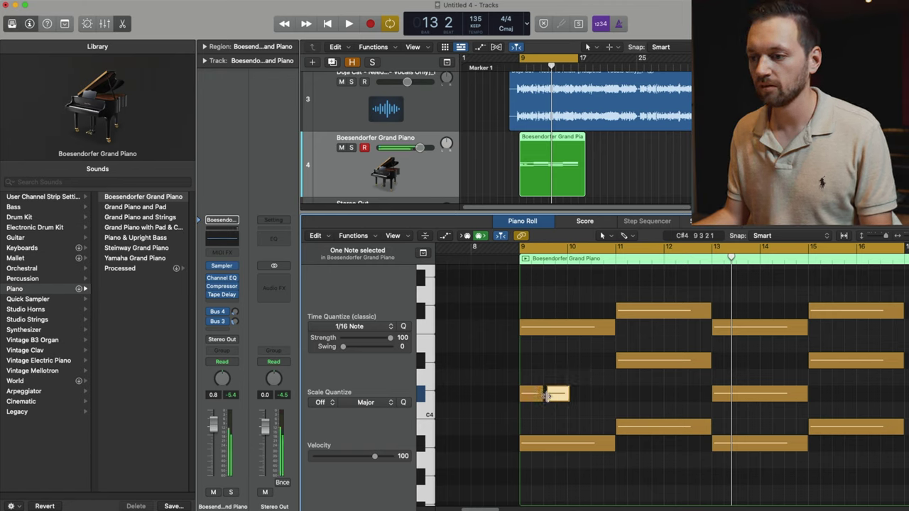
drag(568, 394, 626, 395)
drag(547, 395, 544, 395)
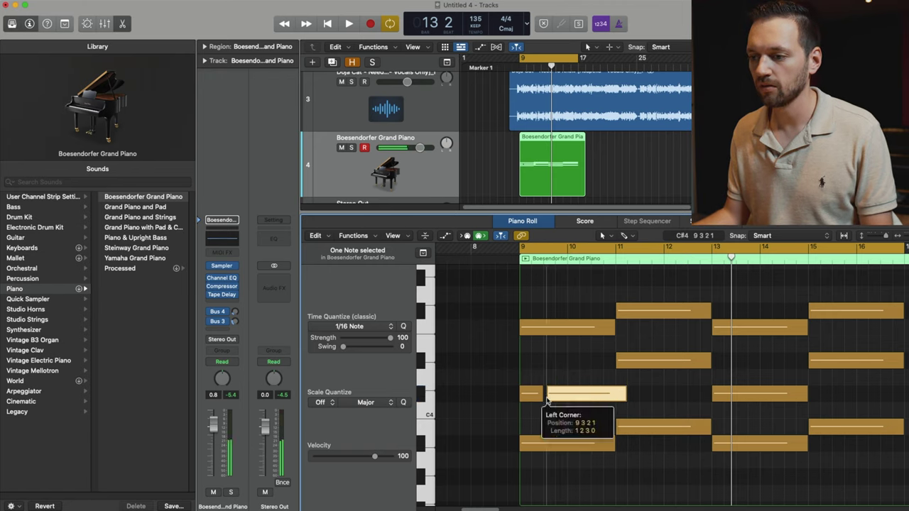
drag(624, 396, 615, 396)
click(615, 445)
drag(615, 445, 587, 446)
click(553, 446)
key(space)
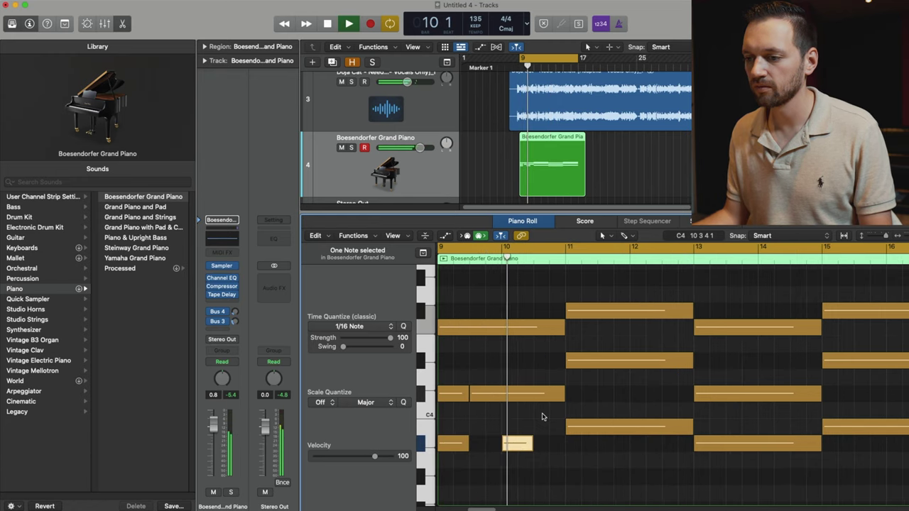
Refine the bar 9 note lengths and lengthen the D#4 note at bar 11.
scroll(541, 417, left, 5)
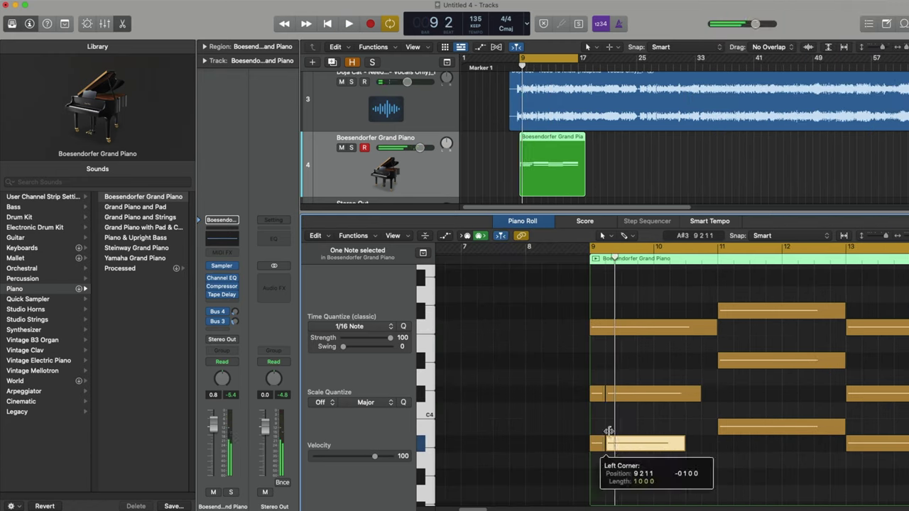
drag(605, 426, 621, 400)
key(space)
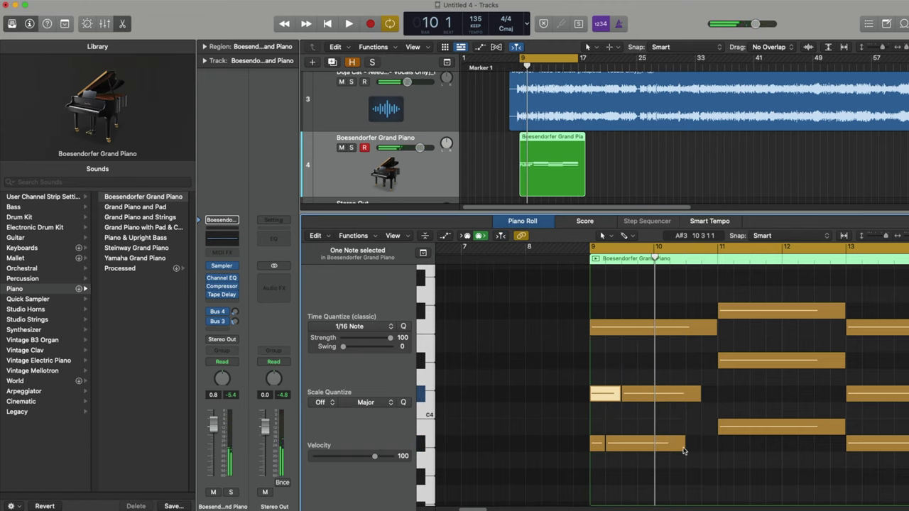
drag(683, 450, 643, 457)
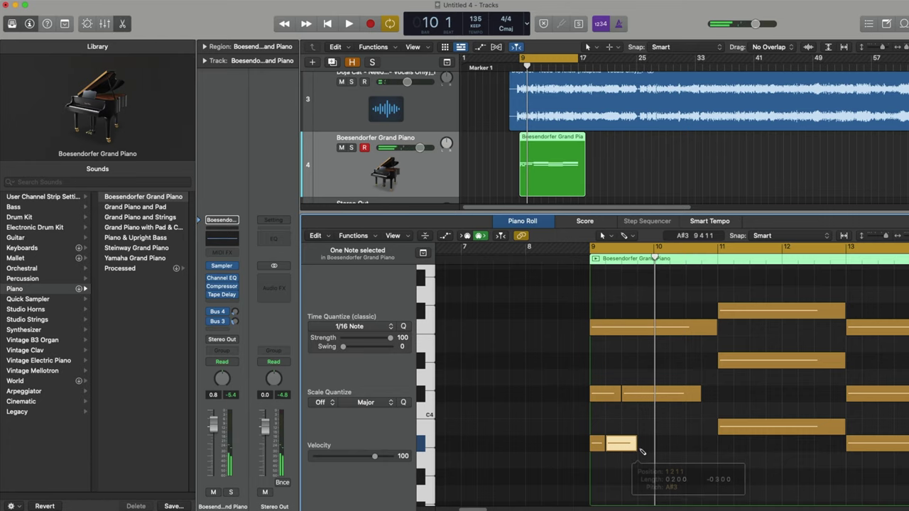
key(space)
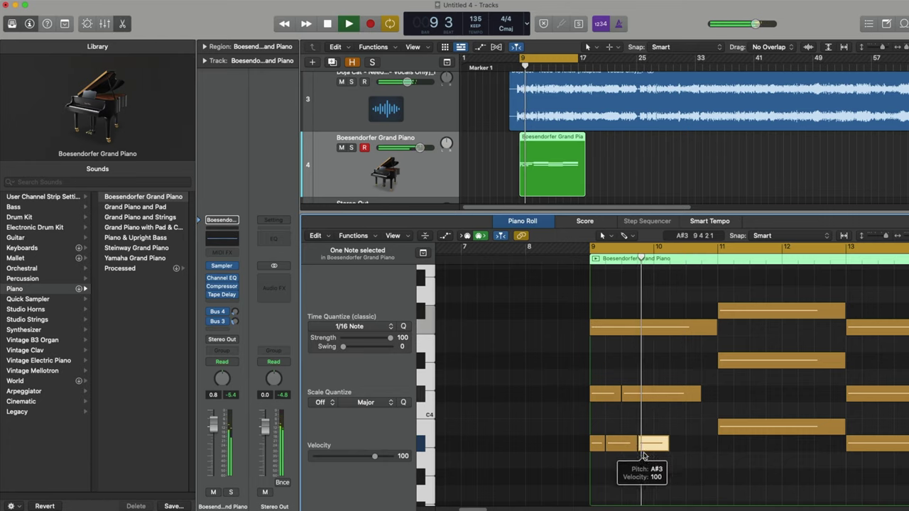
click(653, 444)
key(super+Left)
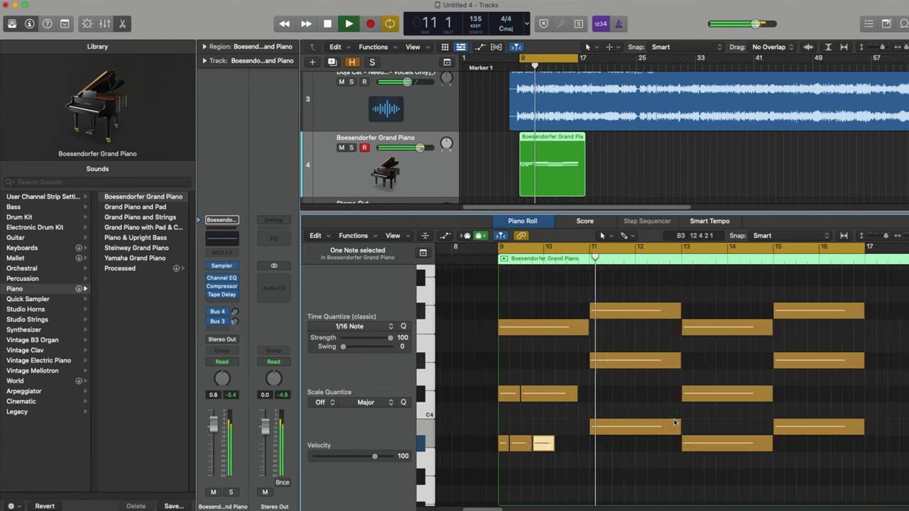
click(621, 361)
drag(621, 361, 681, 362)
key(super+Right)
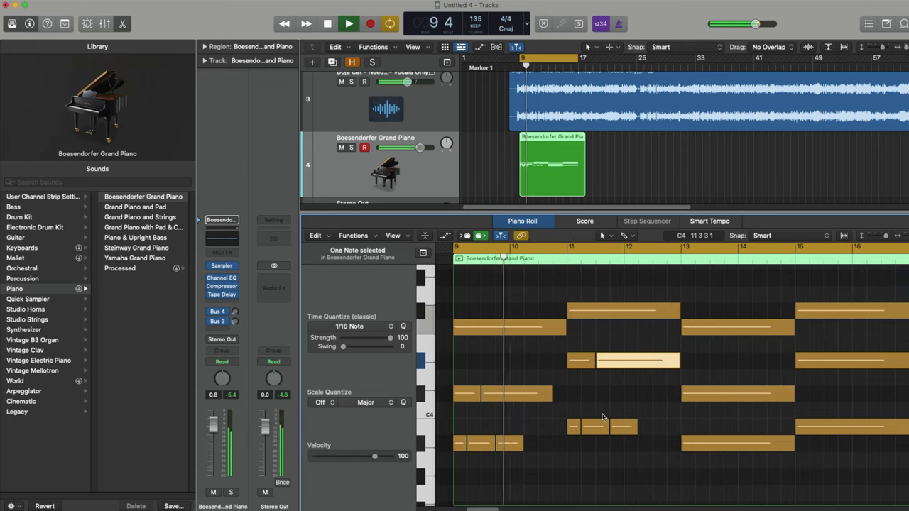
scroll(601, 418, right, 2)
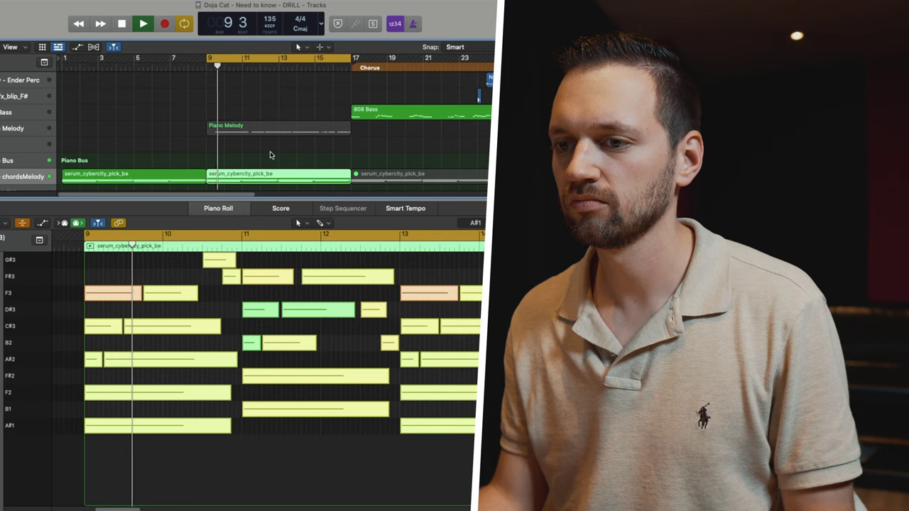
Solo the Piano chordsMelody track and adjust the system audio volume.
scroll(269, 153, down, 1)
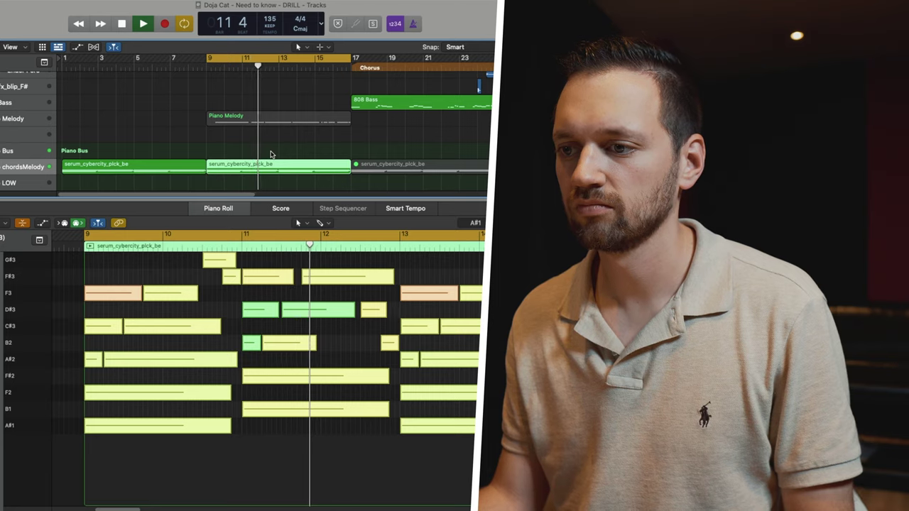
key(s)
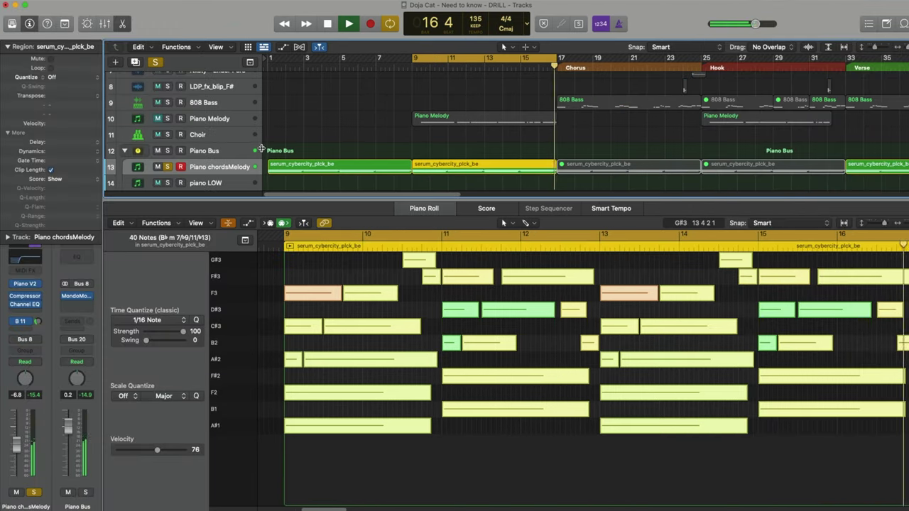
key(XF86AudioRaiseVolume)
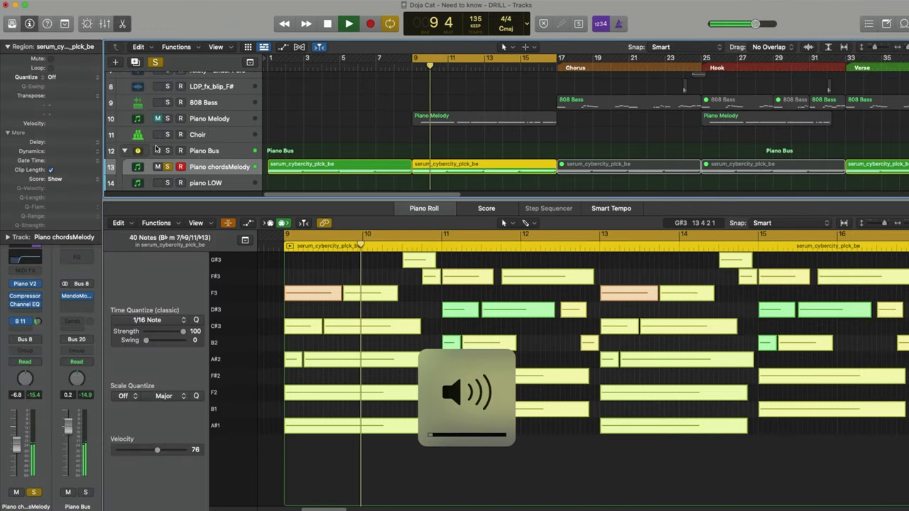
key(XF86AudioMute)
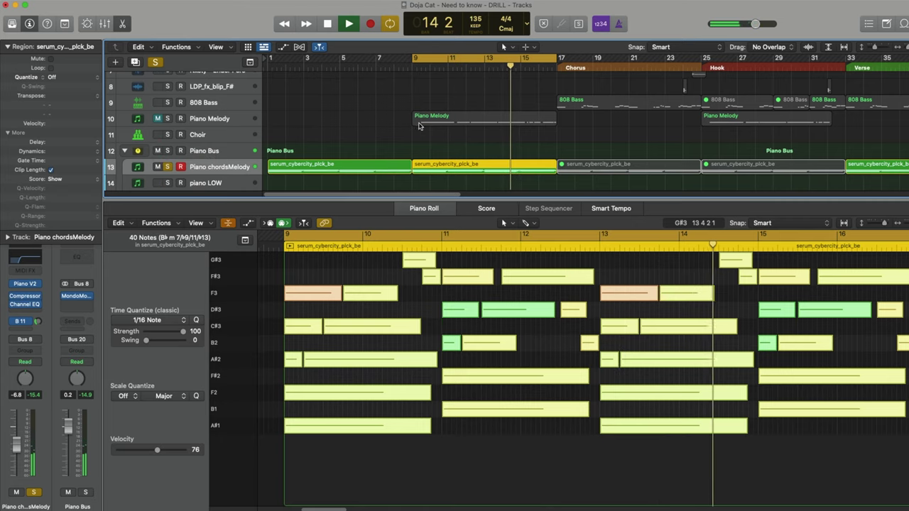
Show the Piano Melody notes, solo the track and lower the listening volume.
click(444, 115)
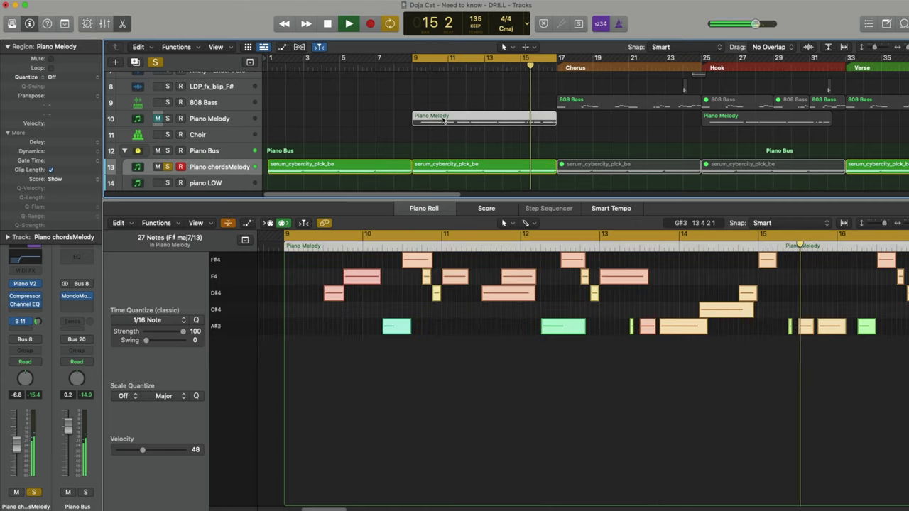
click(167, 119)
key(XF86AudioLowerVolume)
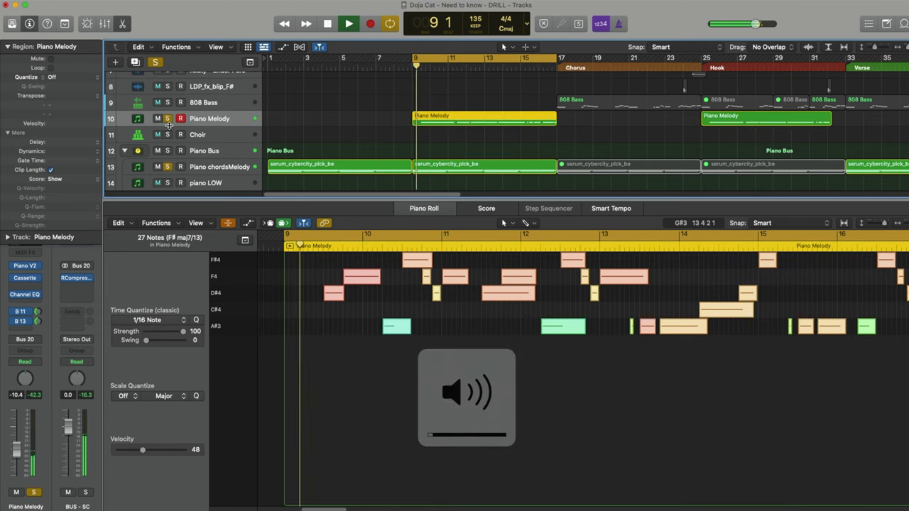
click(666, 406)
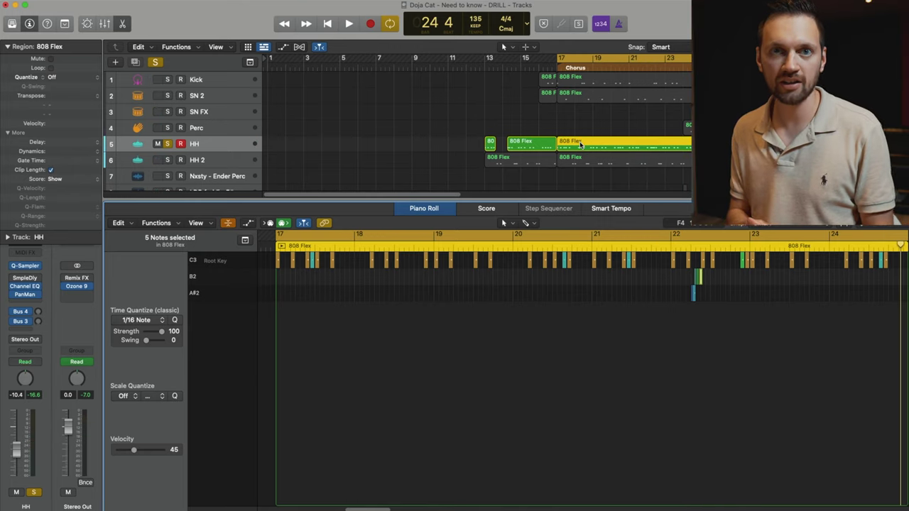
Show the HH 2 hi-hat pattern in the Piano Roll and play from bar 17.
click(628, 164)
key(space)
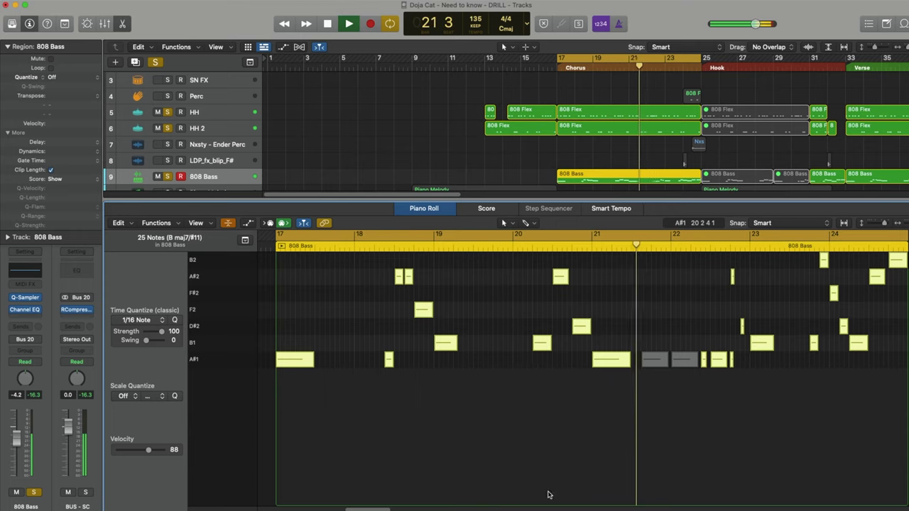
Drag the editor divider down to give the track list more room.
scroll(456, 73, down, 3)
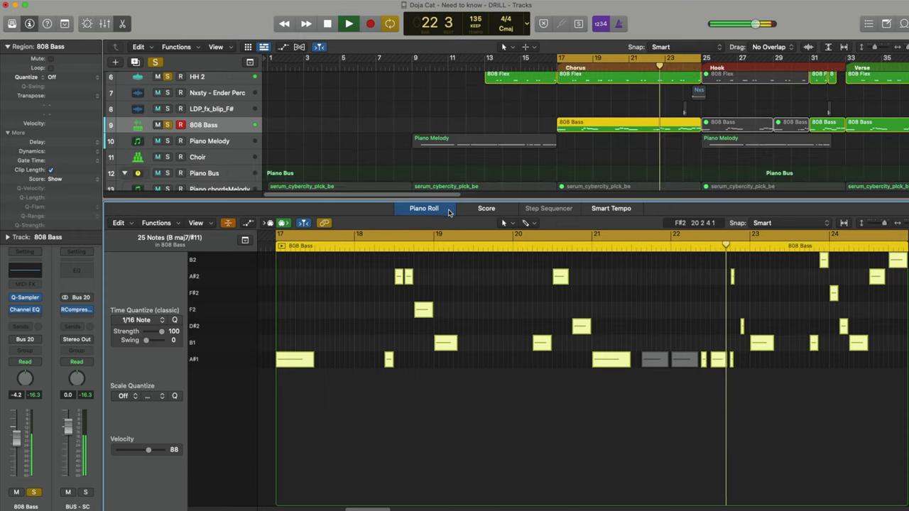
drag(453, 215, 458, 282)
scroll(484, 194, down, 5)
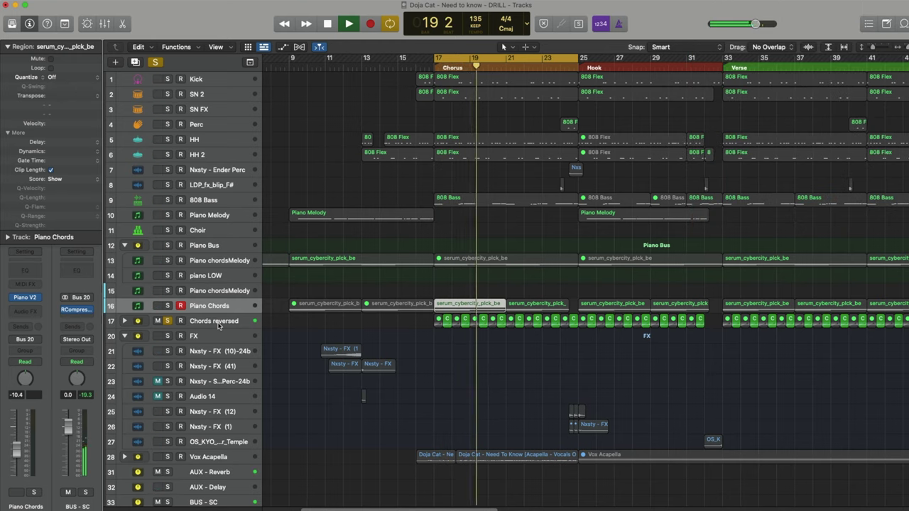
Bounce the two Piano Chords regions in place to a new piano track.
key(space)
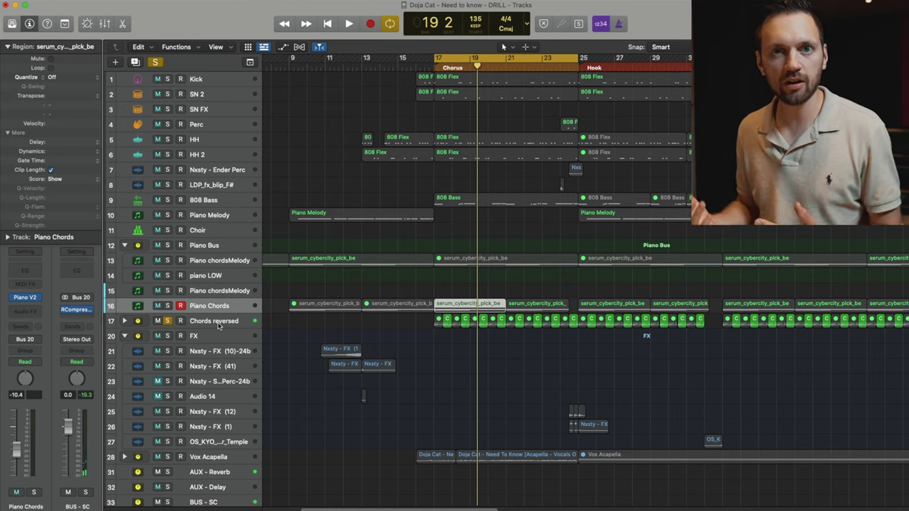
right_click(474, 325)
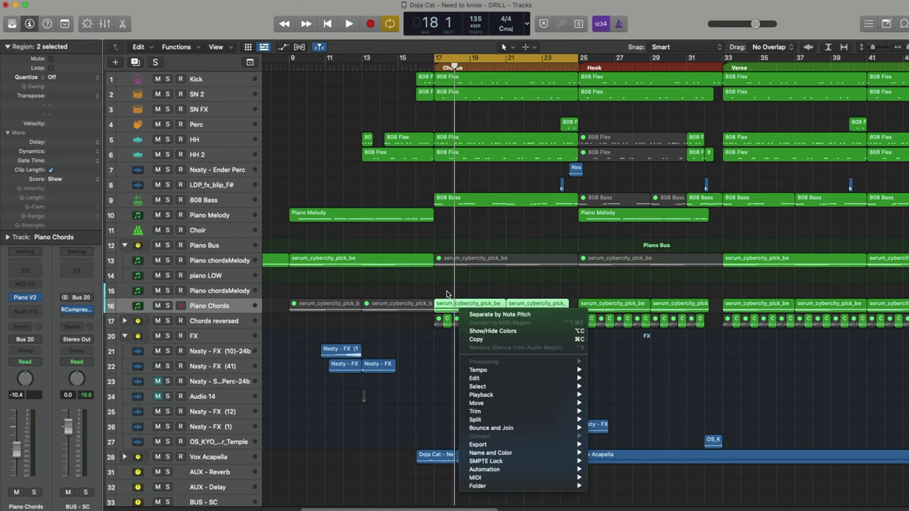
mouse_move(487, 433)
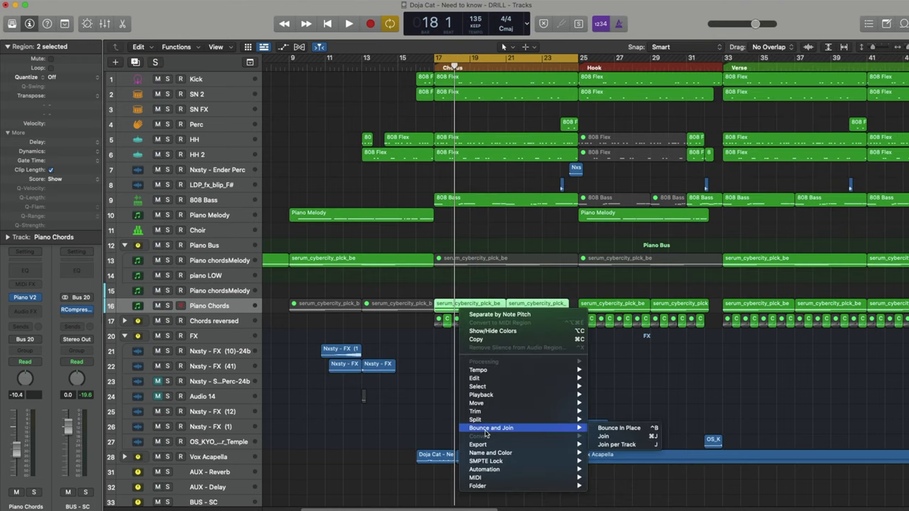
click(648, 429)
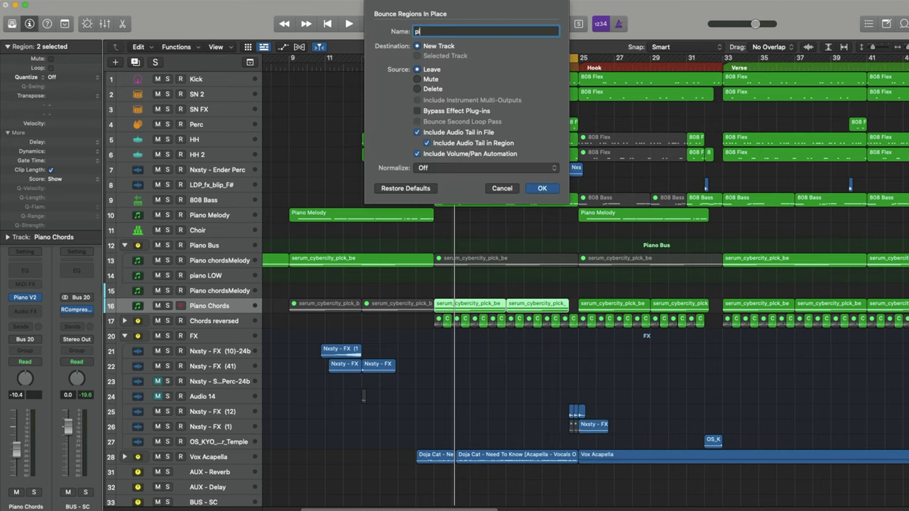
key(Return)
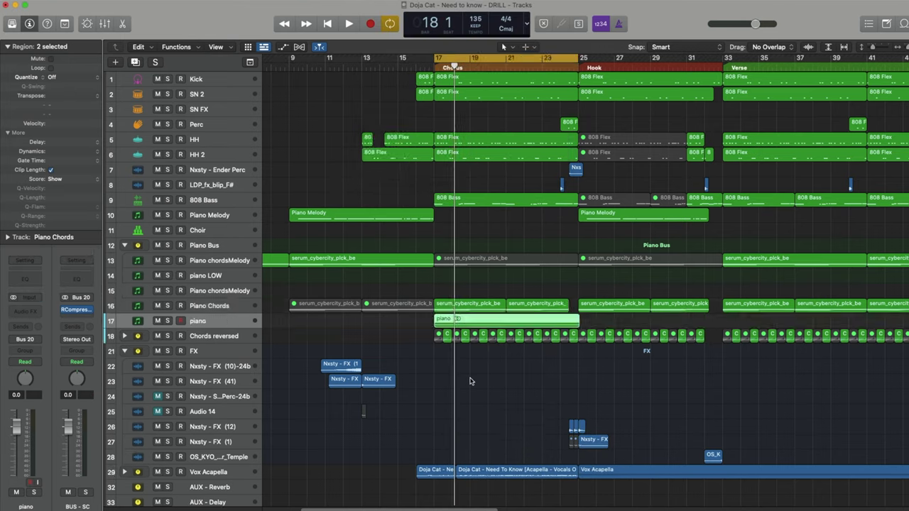
Split the piano audio at bar 19, reverse the first slice and move it to bar 16.
key(z)
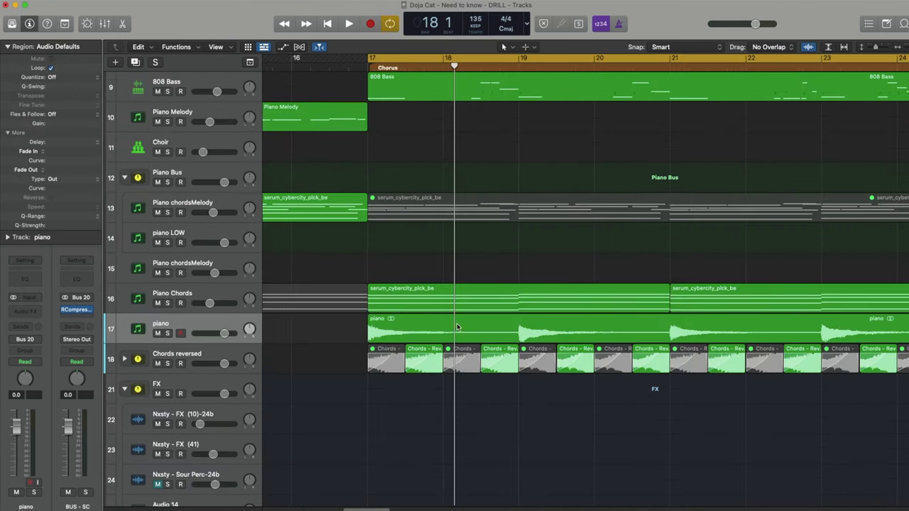
click(518, 331)
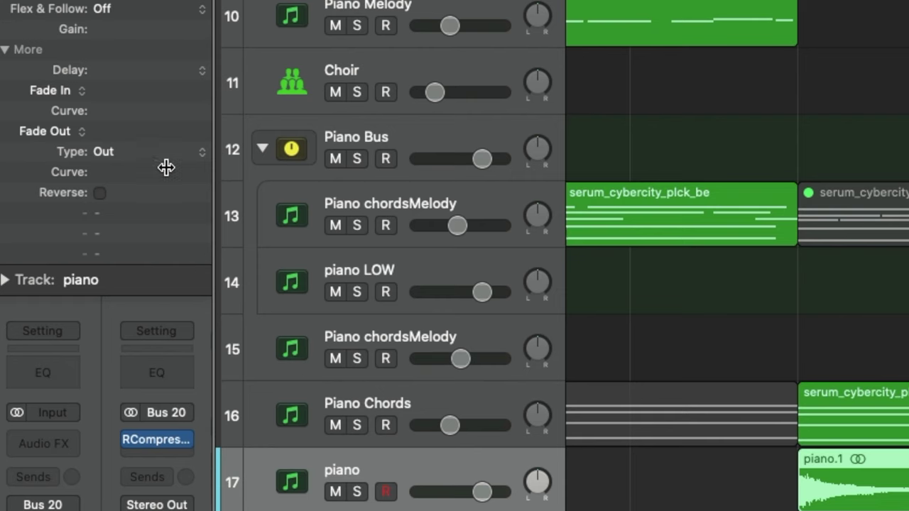
click(105, 192)
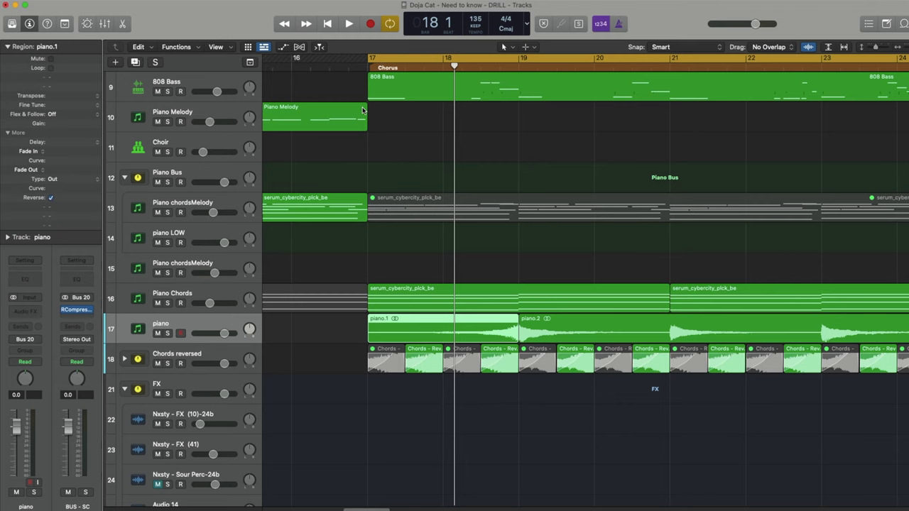
click(387, 361)
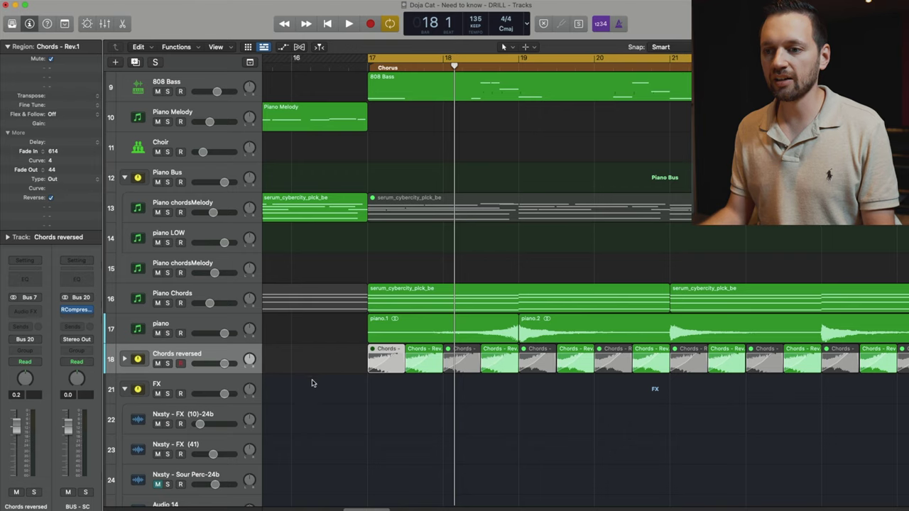
drag(395, 318, 319, 343)
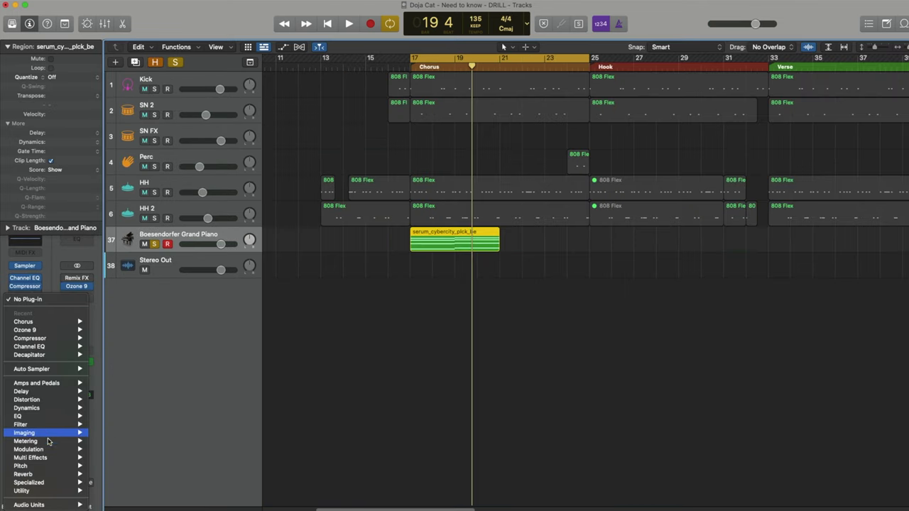
Insert a stereo Chorus on the Boesendorfer Grand Piano track, leaving it switched on.
mouse_move(50, 450)
mouse_move(160, 429)
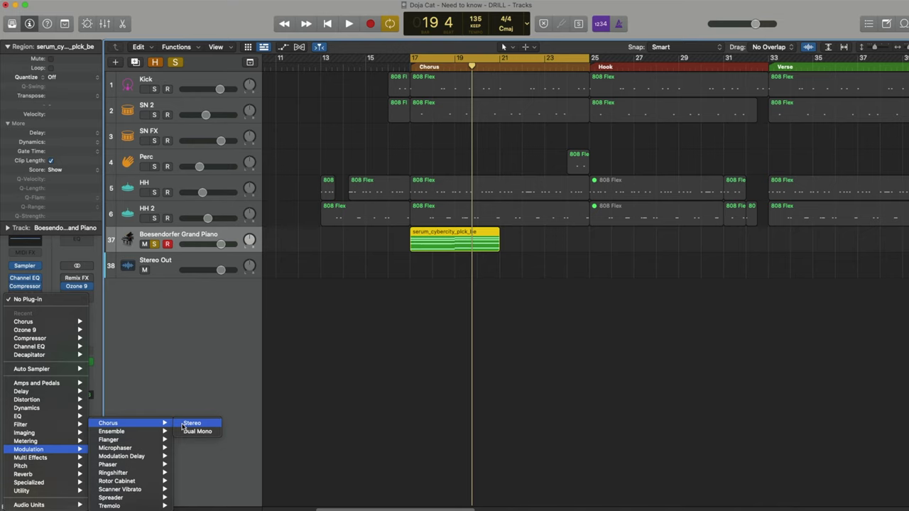
click(190, 423)
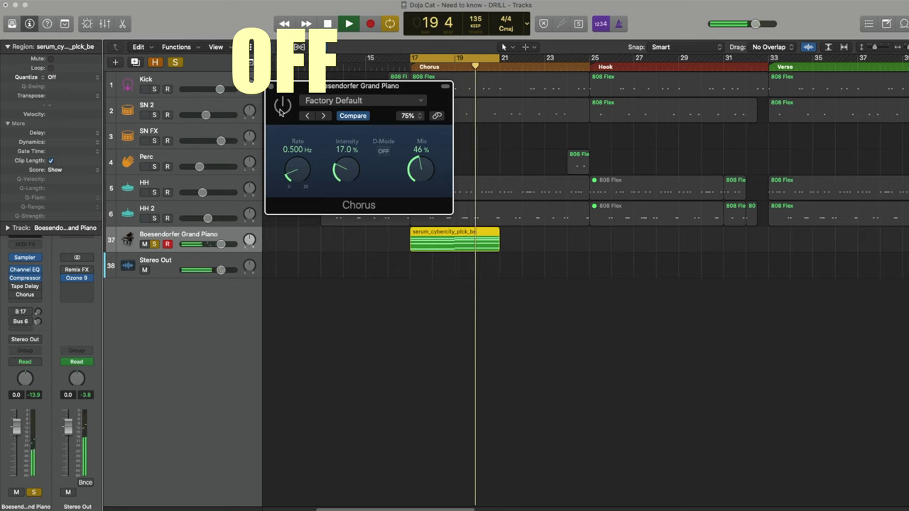
click(282, 106)
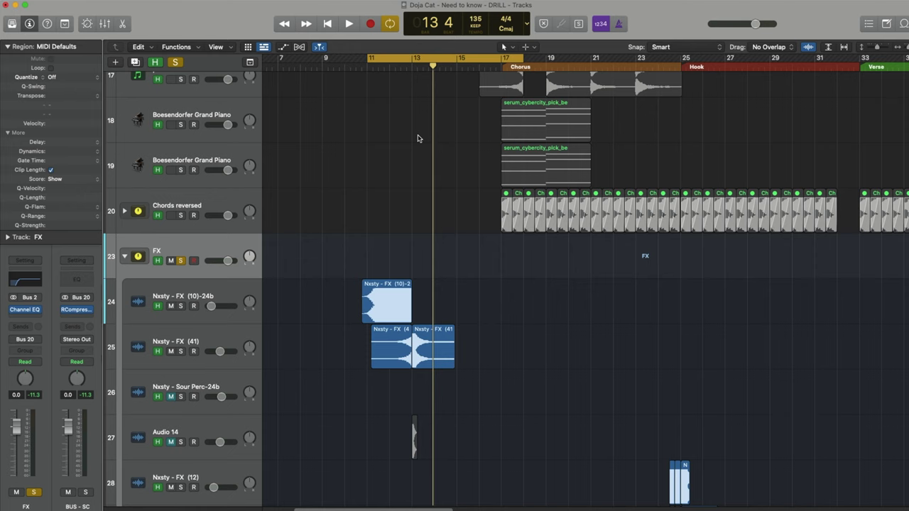
scroll(355, 258, down, 1)
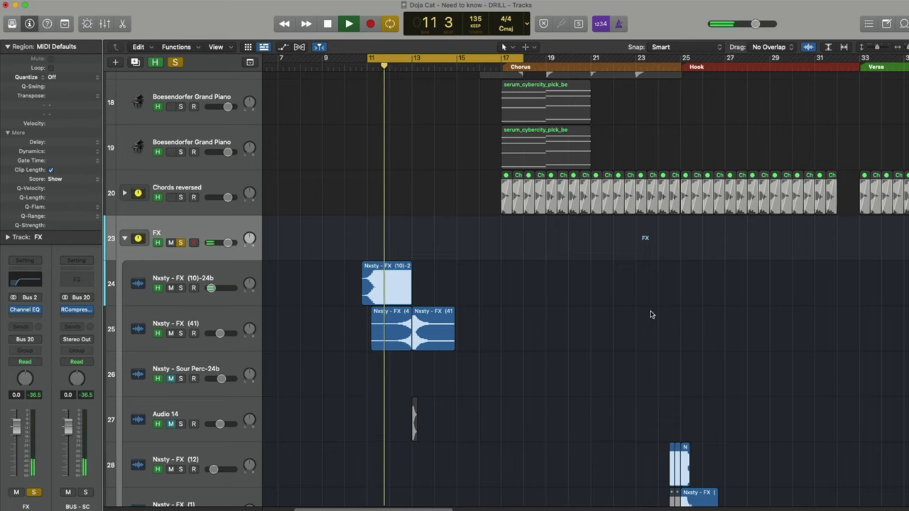
scroll(649, 316, down, 1)
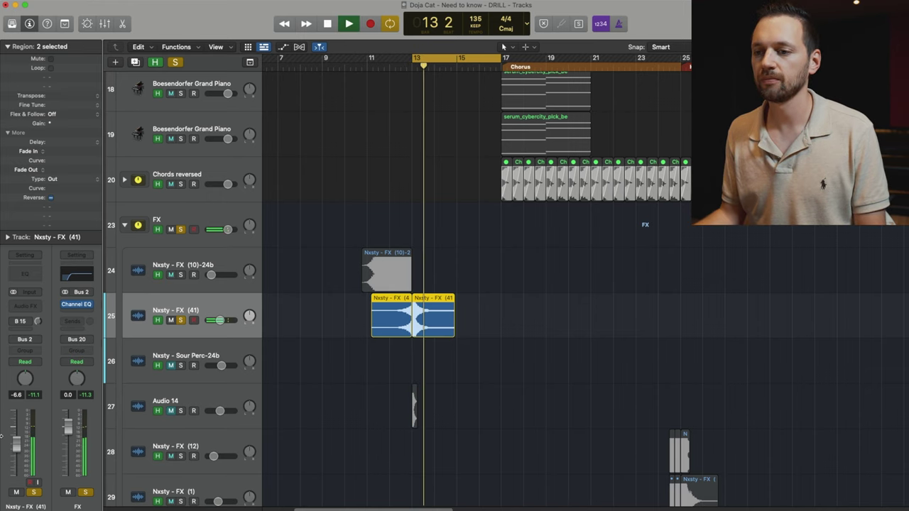
key(space)
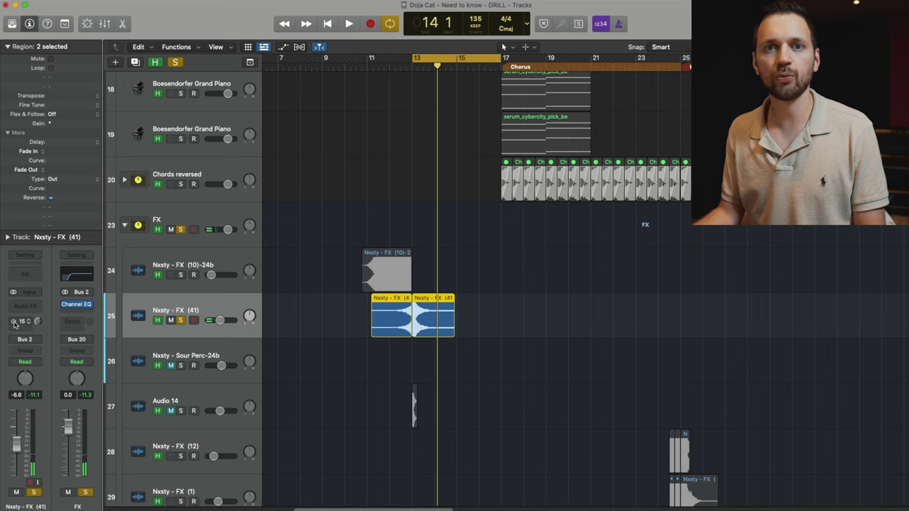
key(space)
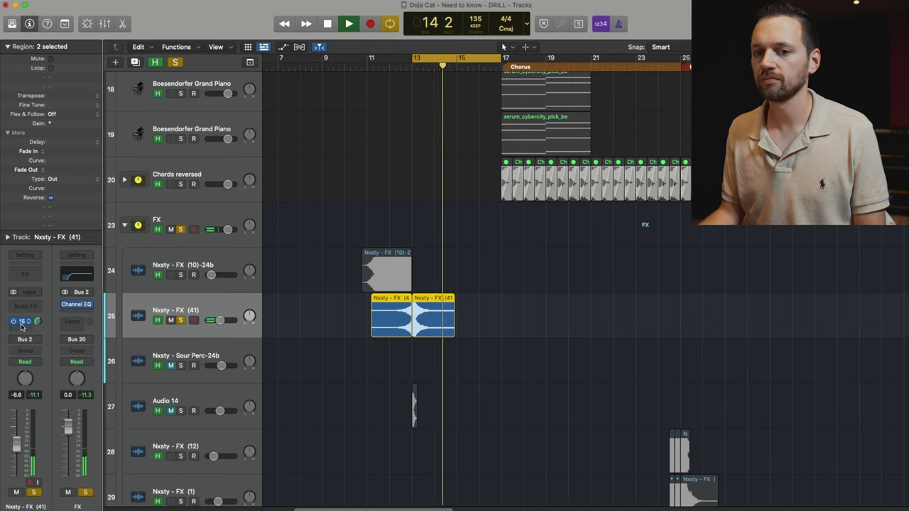
Insert a stereo Stereo Delay on Nxsty - FX (41) with Right Delay 1/4 and Ping Pong L routing.
key(space)
click(24, 305)
mouse_move(22, 396)
mouse_move(115, 421)
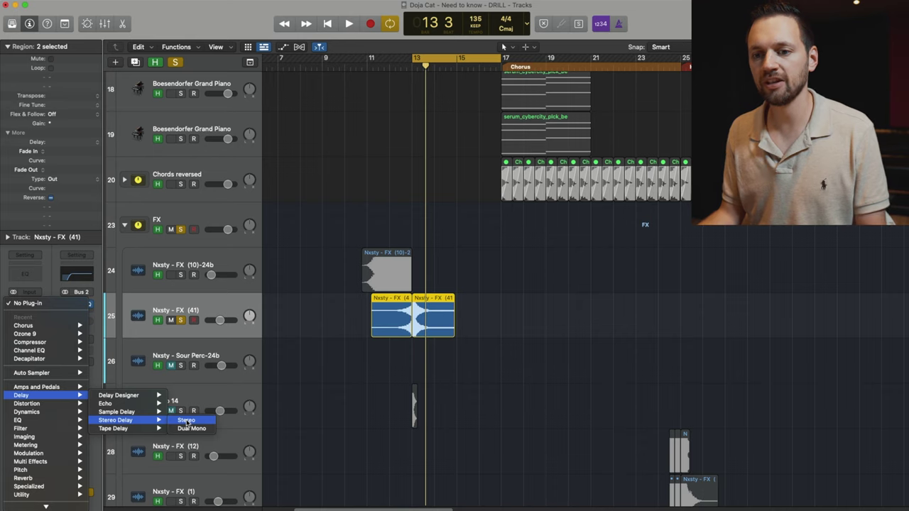
click(186, 421)
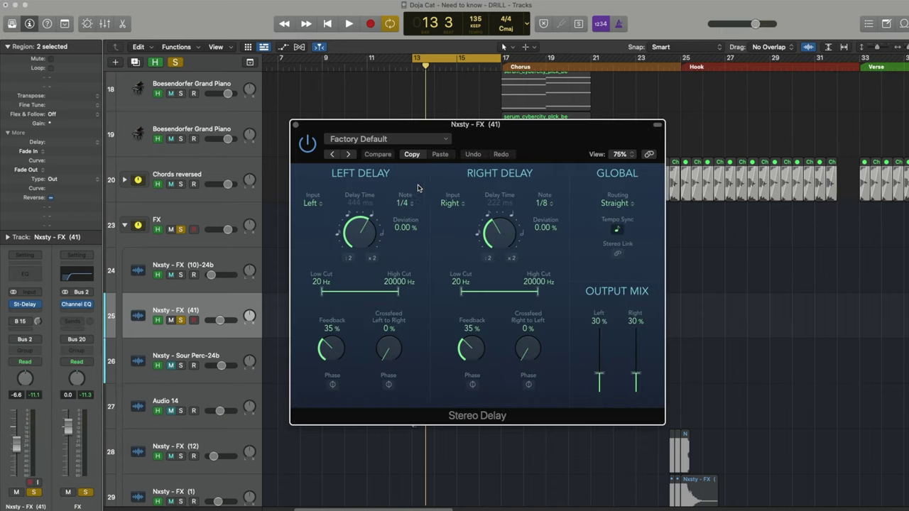
click(541, 203)
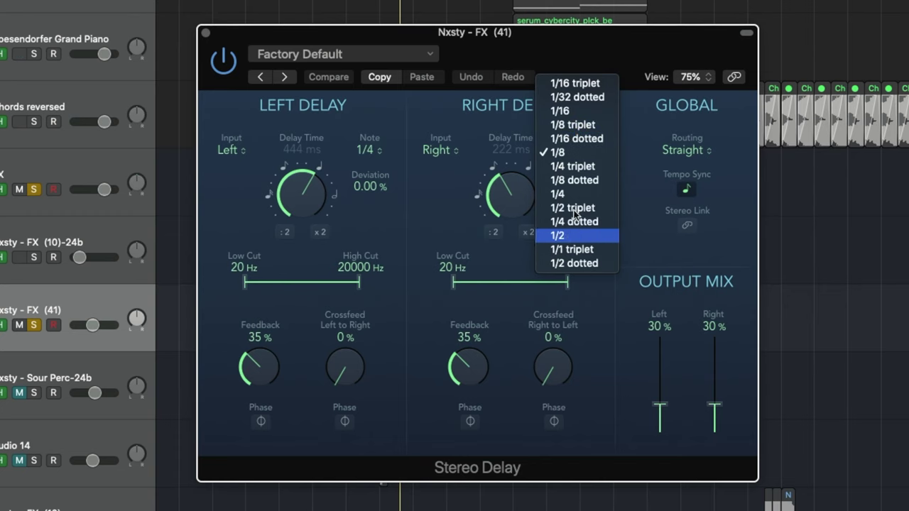
click(566, 194)
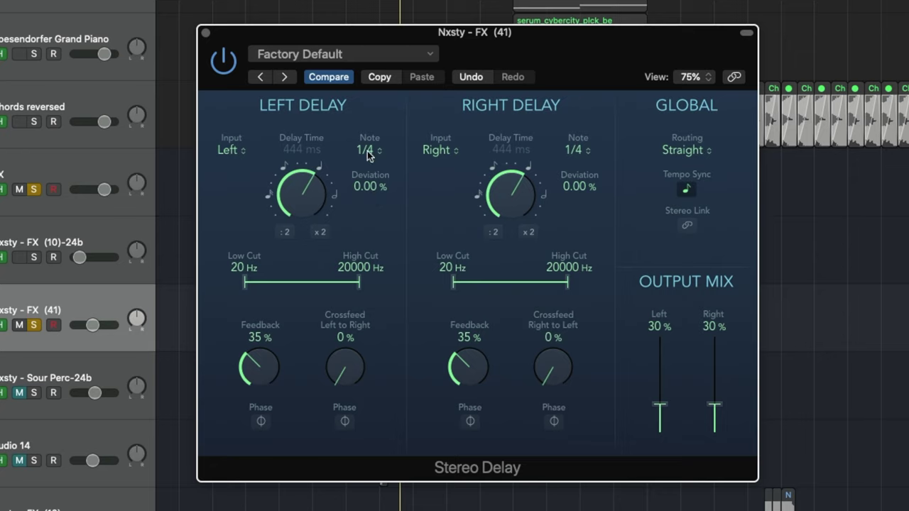
click(686, 150)
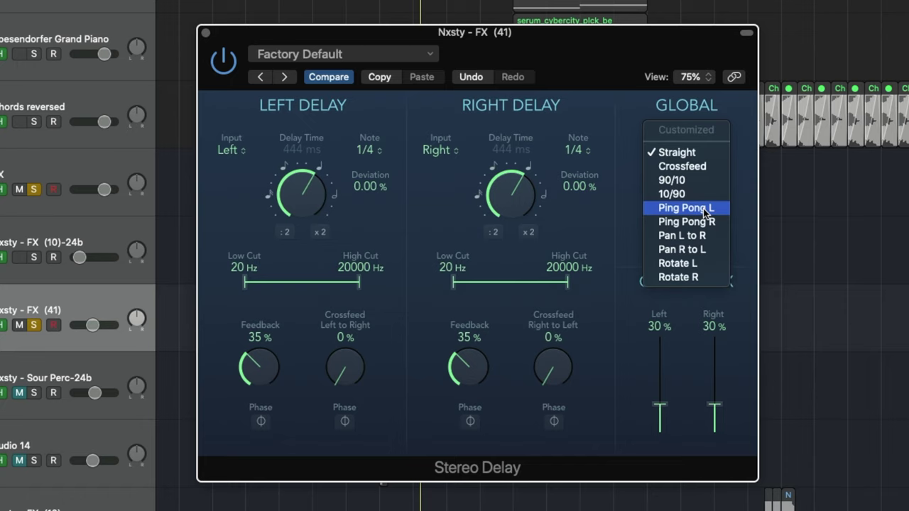
click(705, 208)
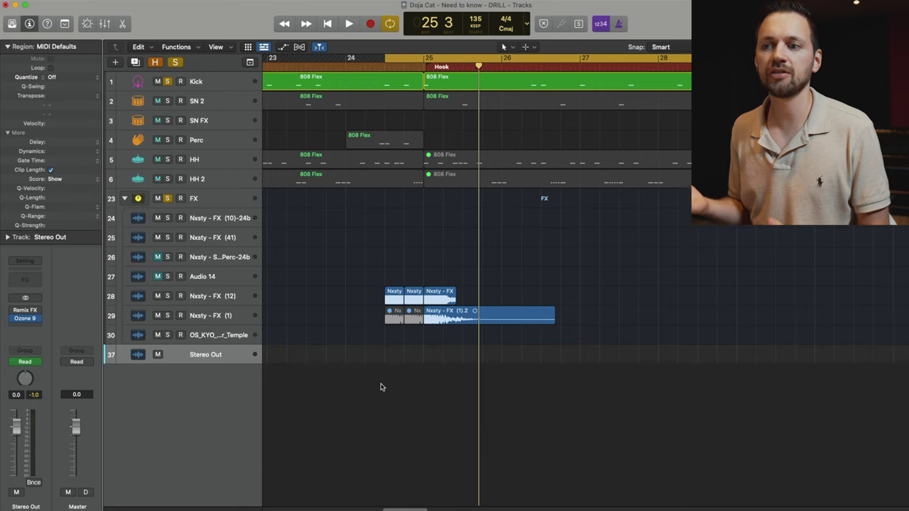
Play the Hook impacts from bar 24 and bar 32, then zoom toward the snares at bar 89.
key(space)
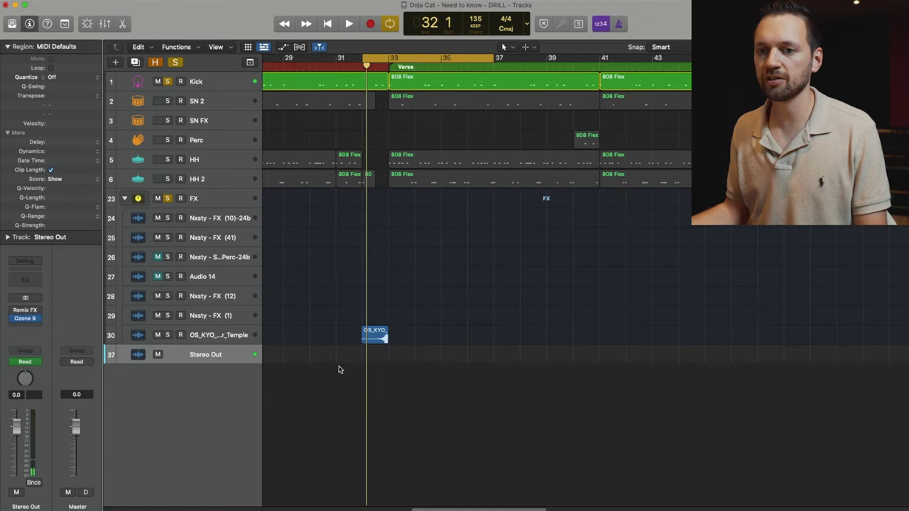
key(space)
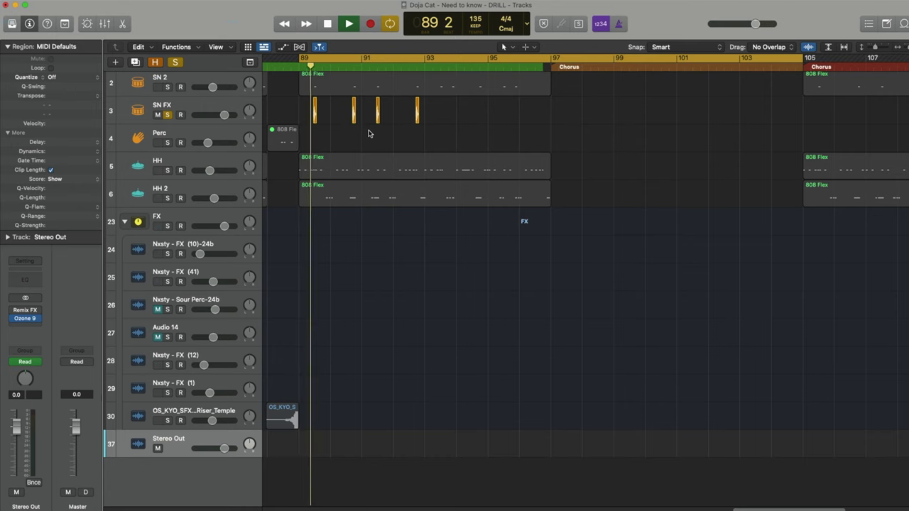
scroll(350, 142, down, 3)
scroll(350, 144, up, 4)
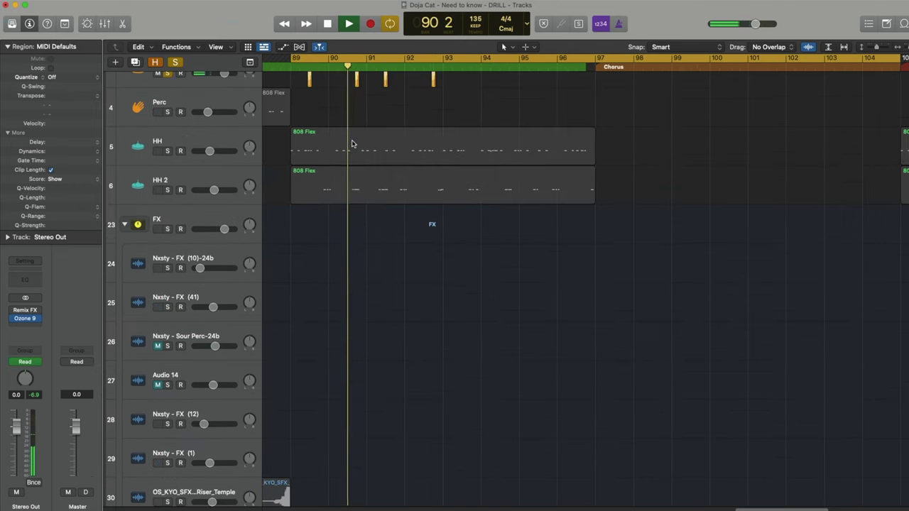
scroll(350, 144, up, 3)
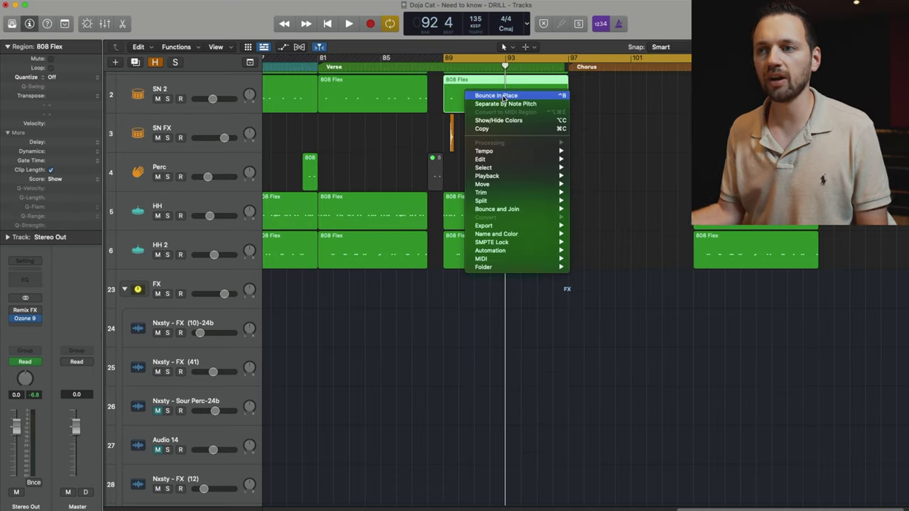
Bounce the SN 2 region in place to a new snare audio track.
click(504, 95)
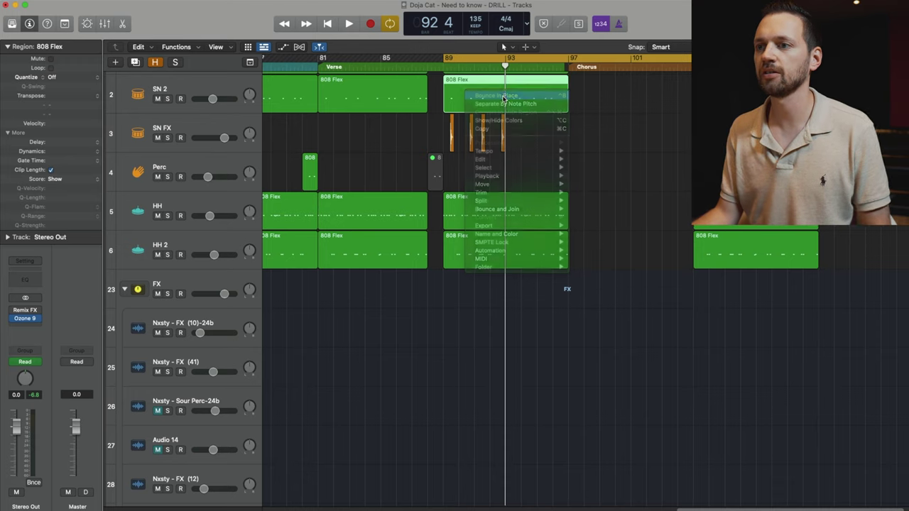
text(808)
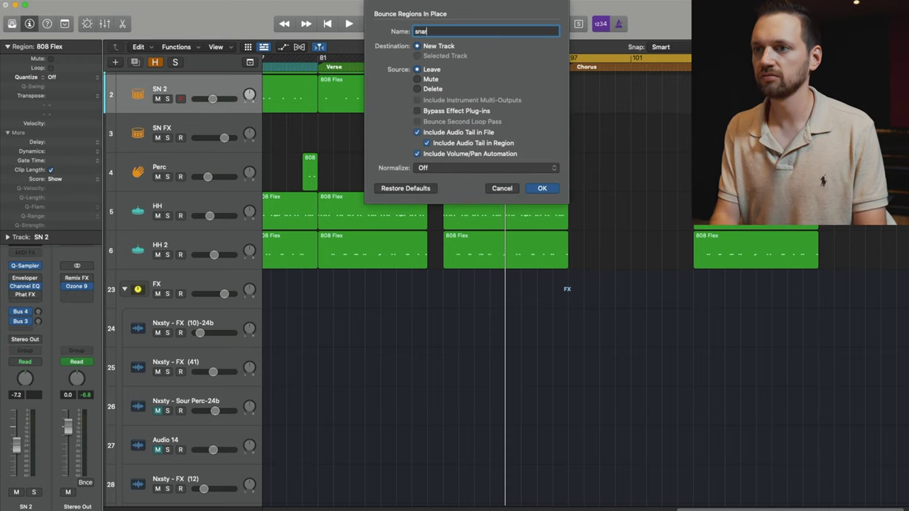
click(541, 188)
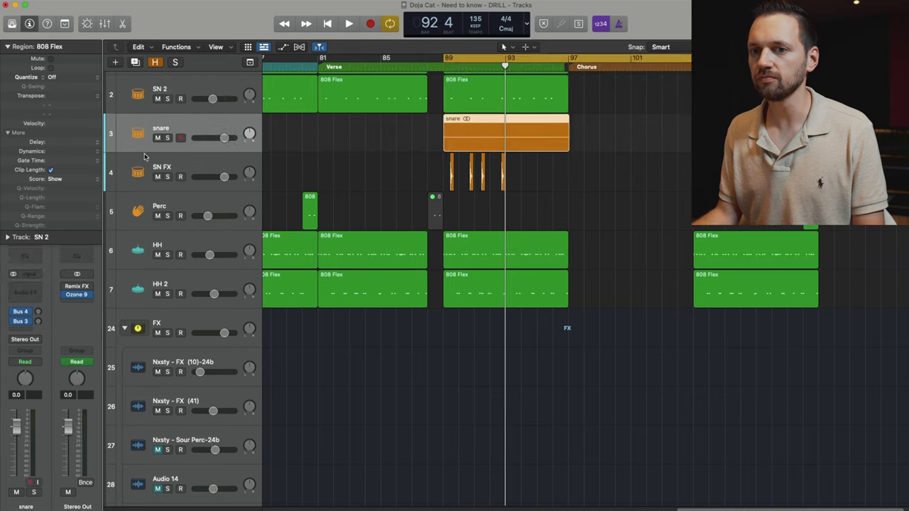
Split the snare audio around bar 93 to separate individual hits.
key(super+Right)
key(super+Right)
key(super+Right)
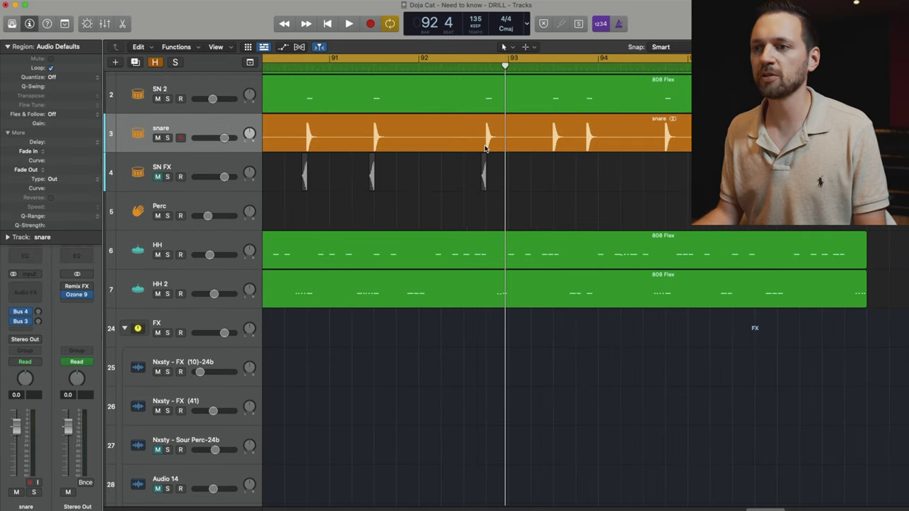
click(486, 145)
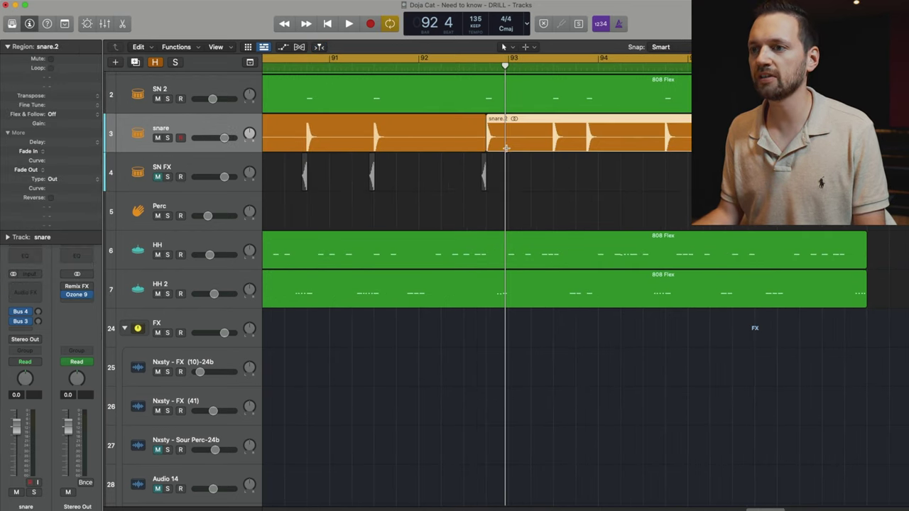
click(508, 147)
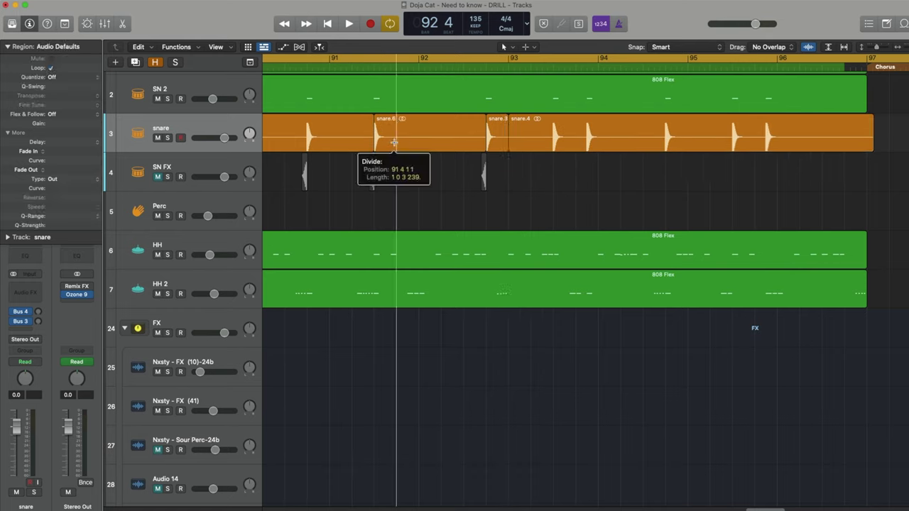
click(361, 146)
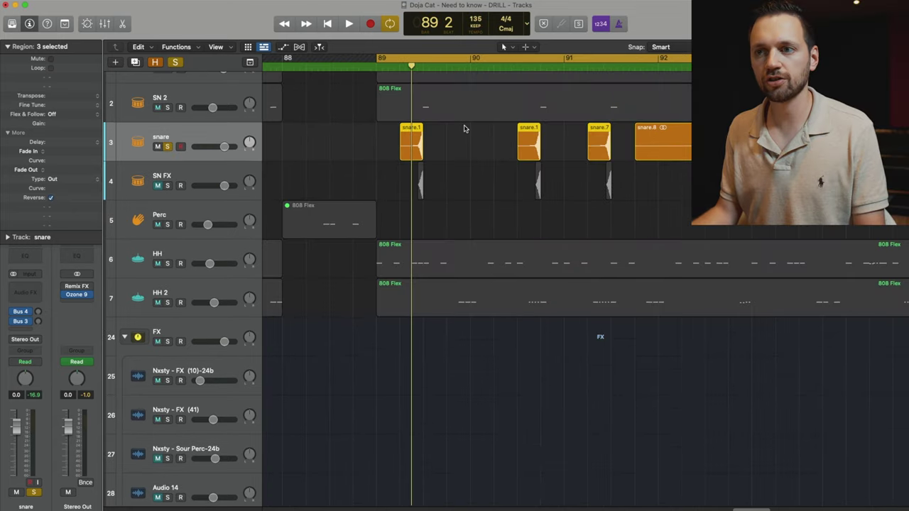
Solo the SN 2 track and play from just before bar 89.
key(super+Right)
key(super+Right)
key(super+Right)
key(super+Right)
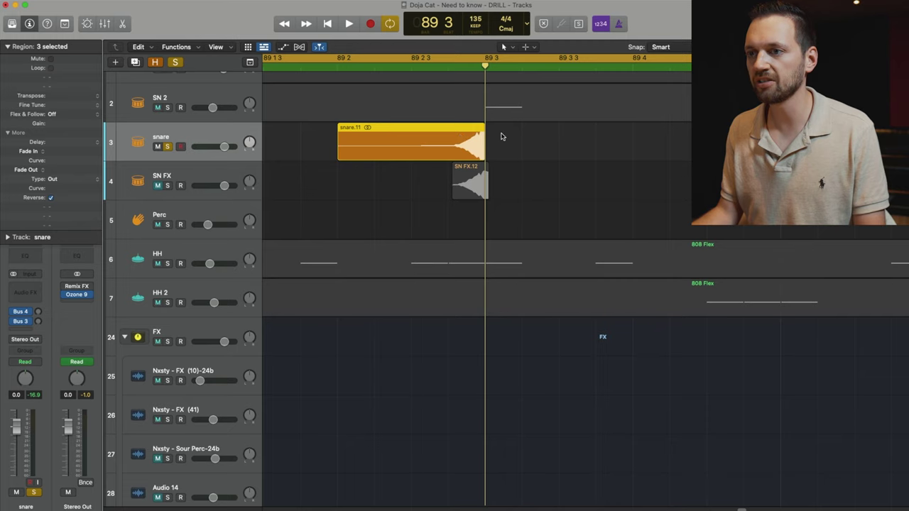
key(super+Left)
key(space)
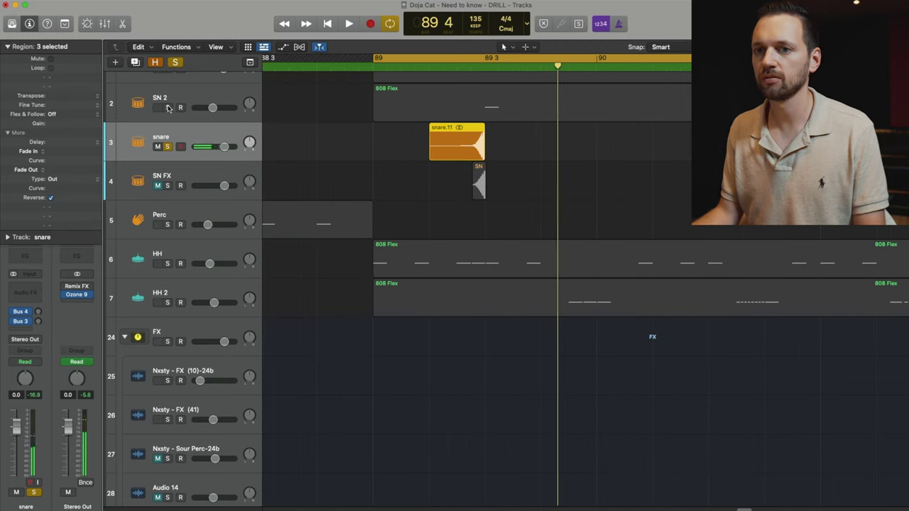
click(168, 108)
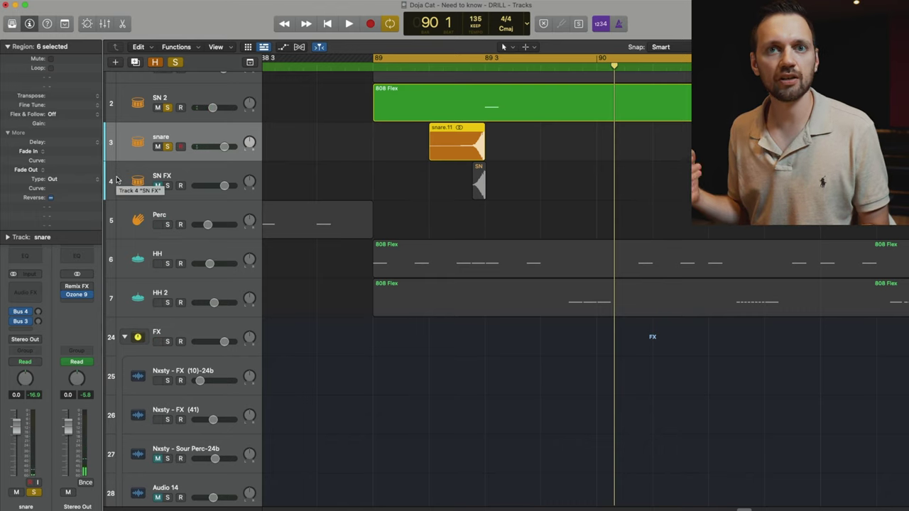
Send the snare to Bus 11 Verb Large, then unsolo and replay the full mix.
click(38, 312)
key(space)
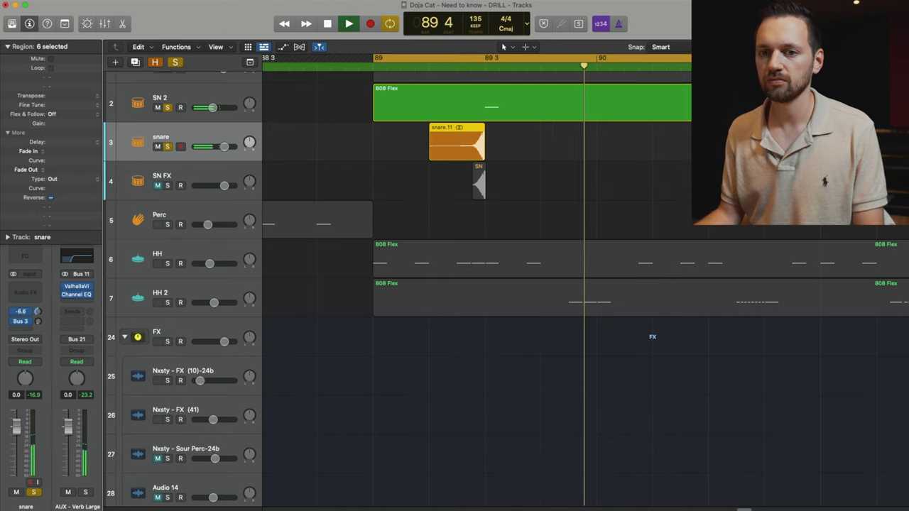
key(space)
click(176, 63)
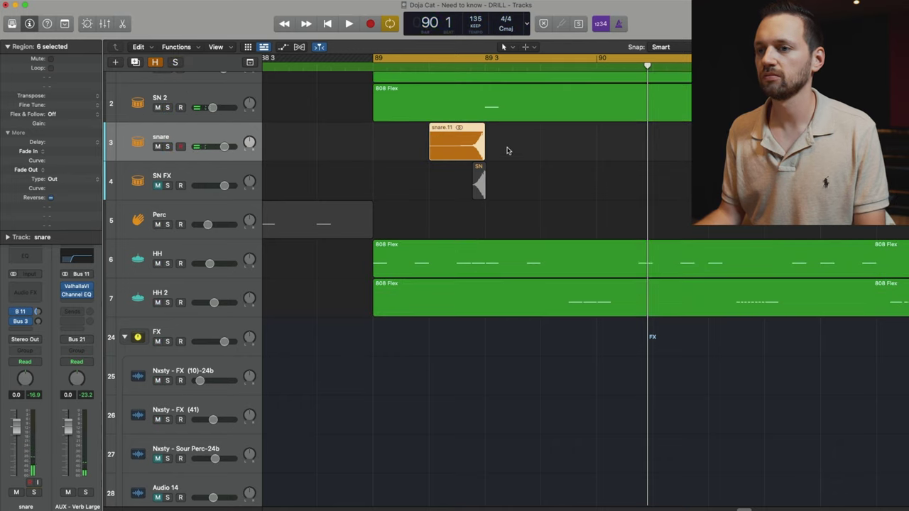
key(space)
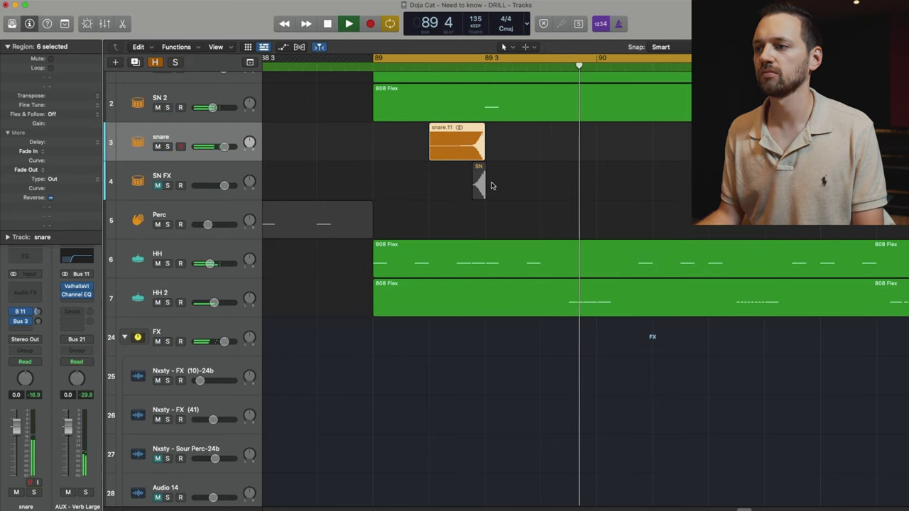
key(super+Left)
key(super+Left)
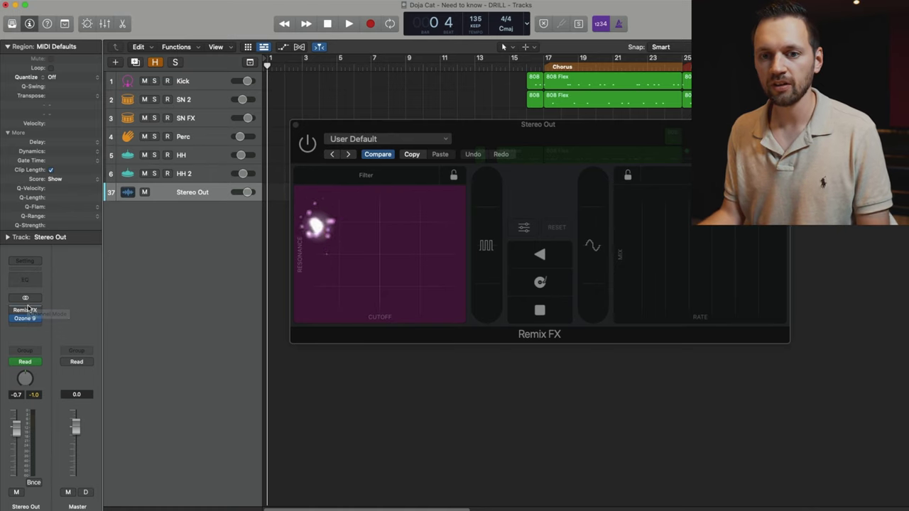
Insert a stereo Remix FX on the Stereo Out from Multi Effects.
click(27, 309)
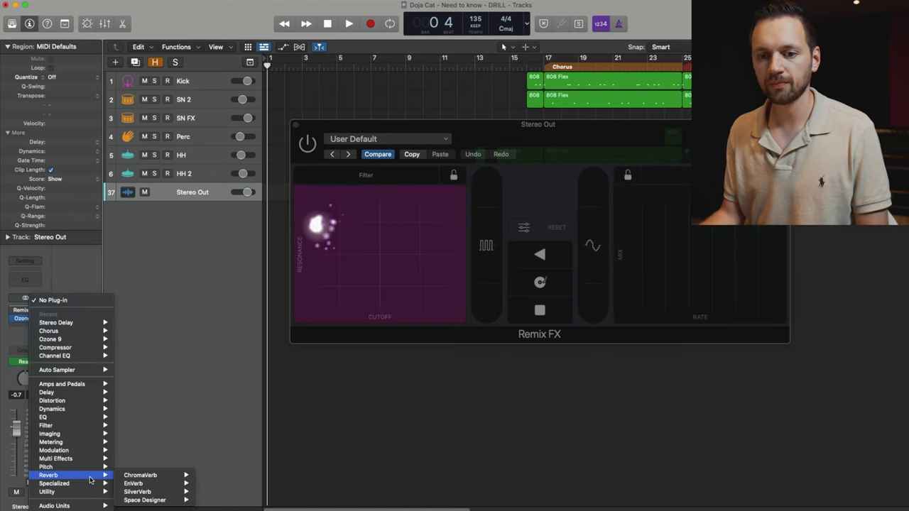
mouse_move(73, 461)
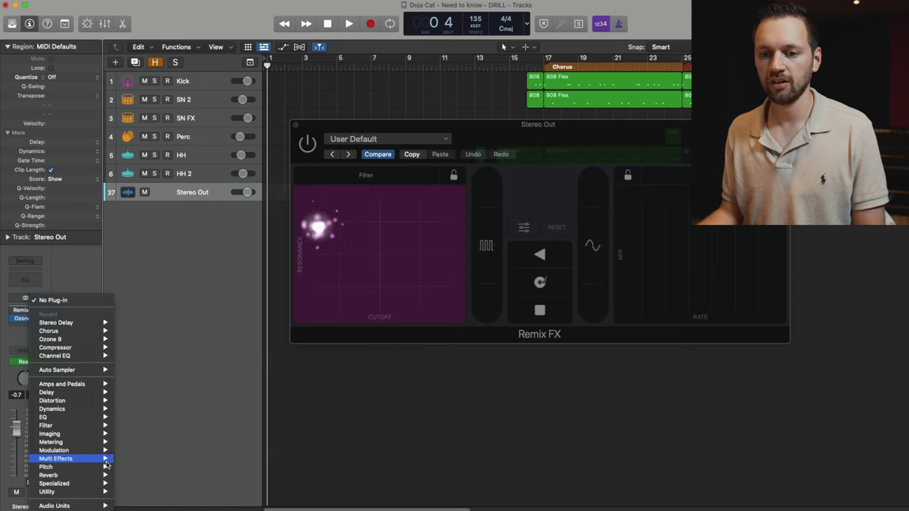
mouse_move(107, 465)
mouse_move(173, 469)
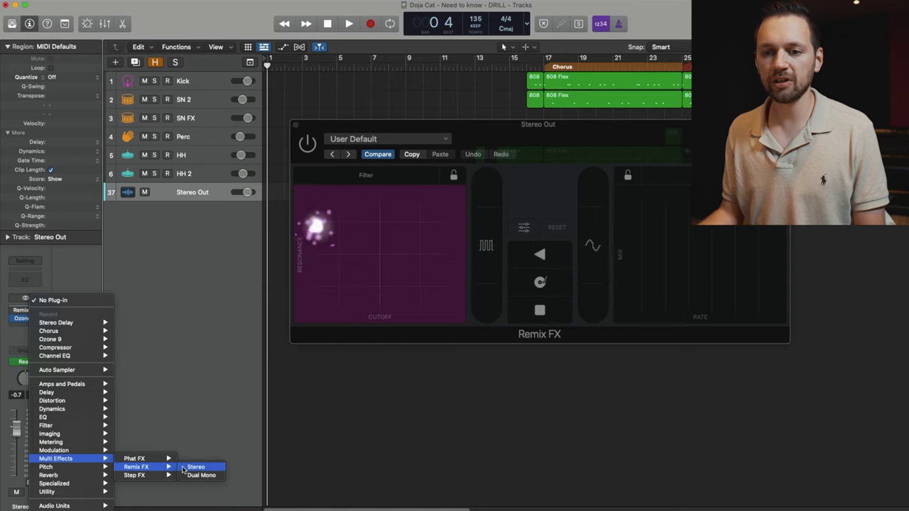
click(188, 467)
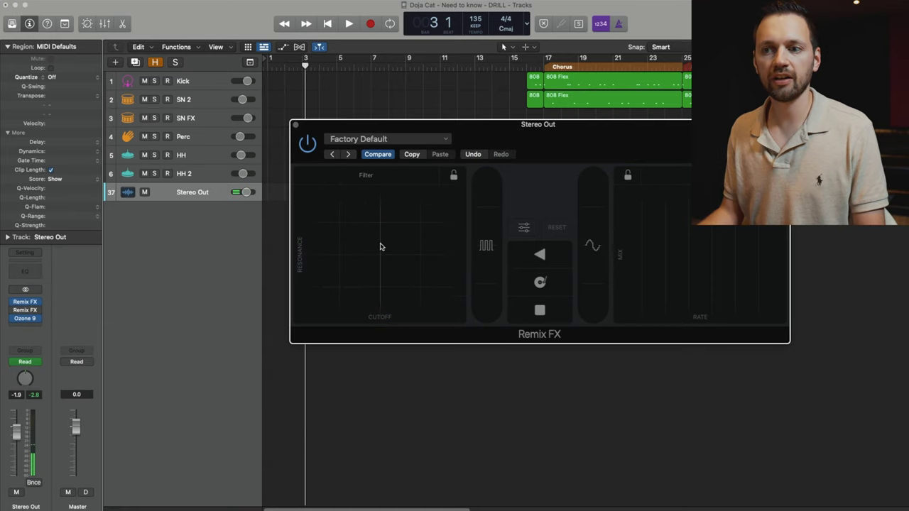
Sweep the Remix FX filter, repeater and mix pads, then stop playback.
drag(377, 250, 355, 237)
drag(484, 244, 482, 186)
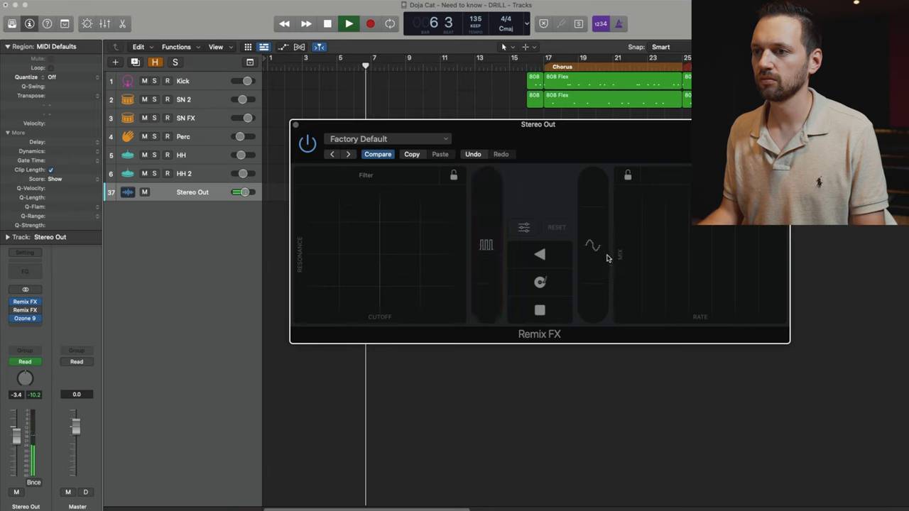
drag(739, 209, 772, 213)
key(space)
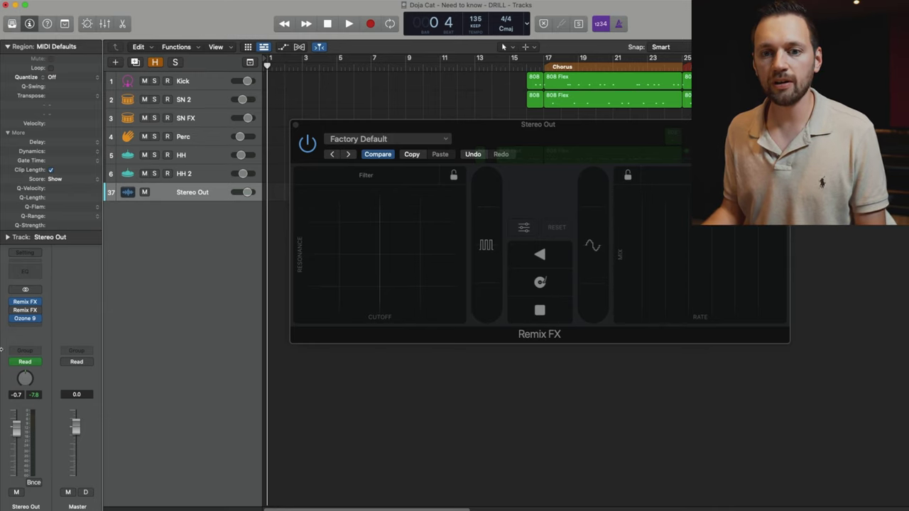
Set Stereo Out automation to Latch and record a Remix FX filter sweep up-right over bars 1–8.
click(39, 363)
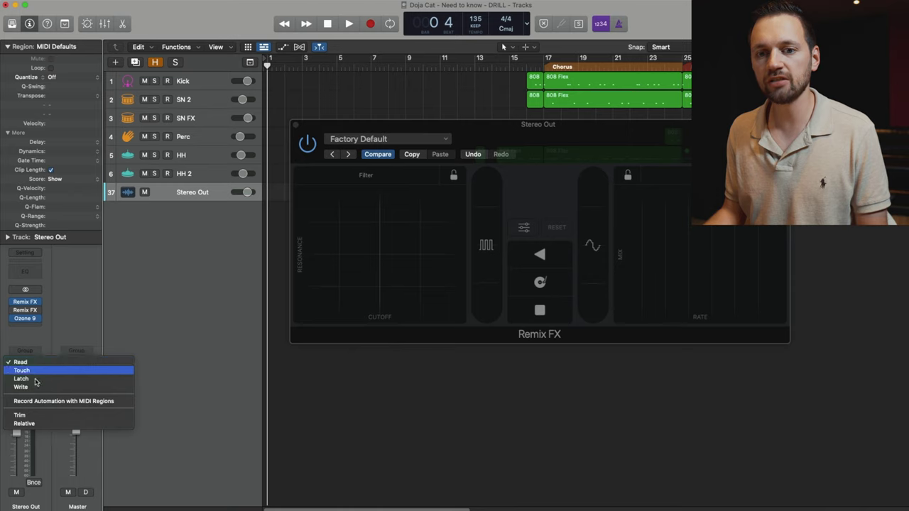
click(34, 380)
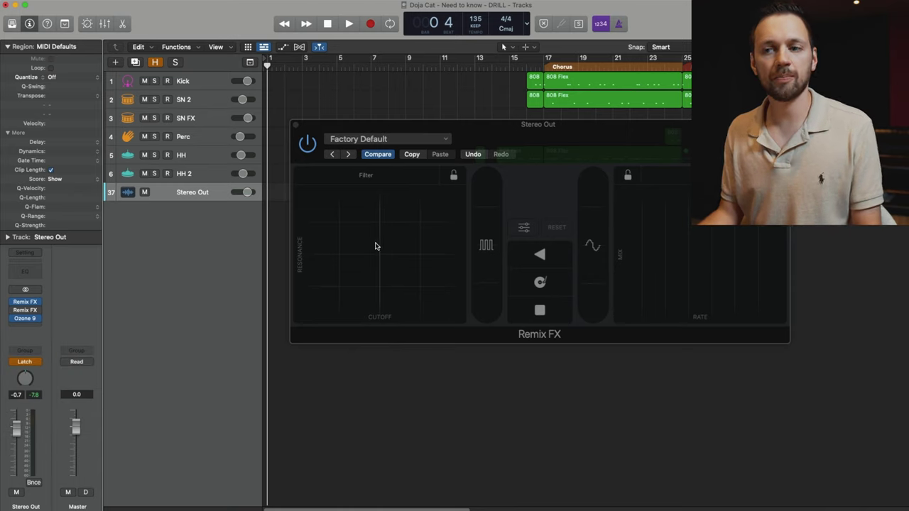
click(338, 240)
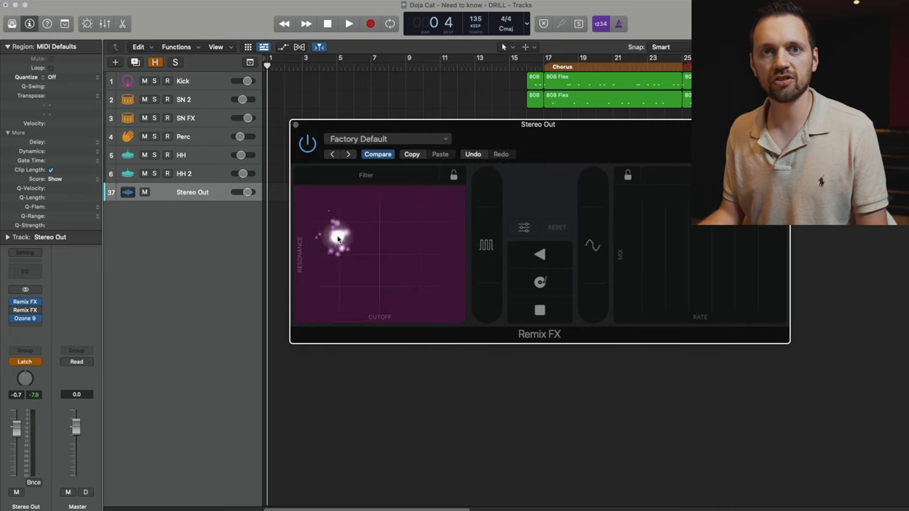
key(space)
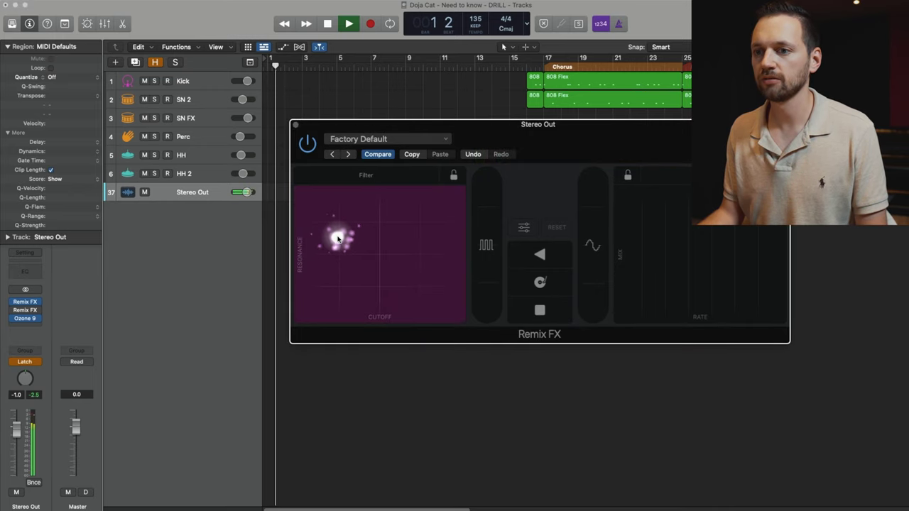
drag(340, 236, 432, 223)
key(space)
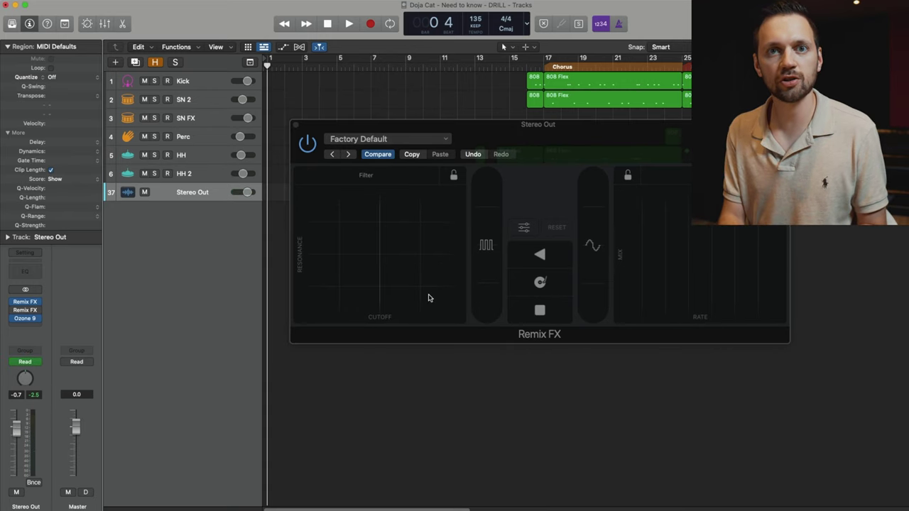
key(space)
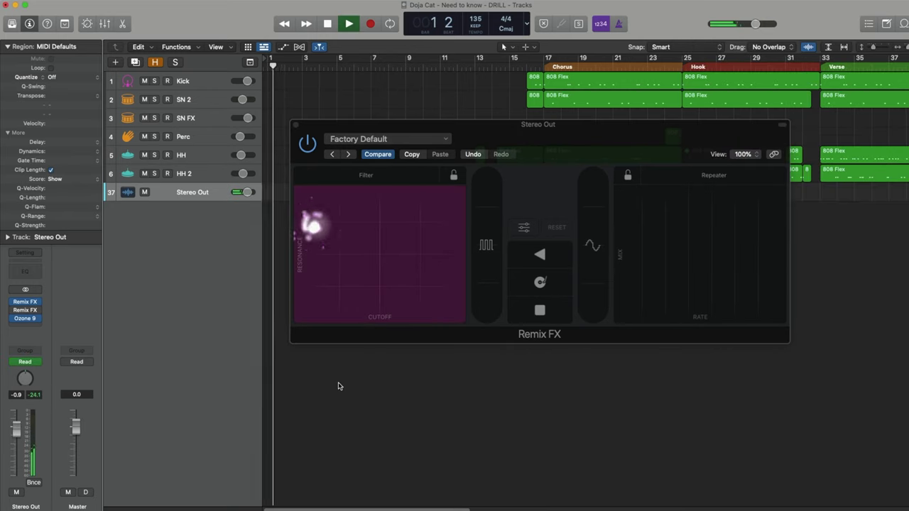